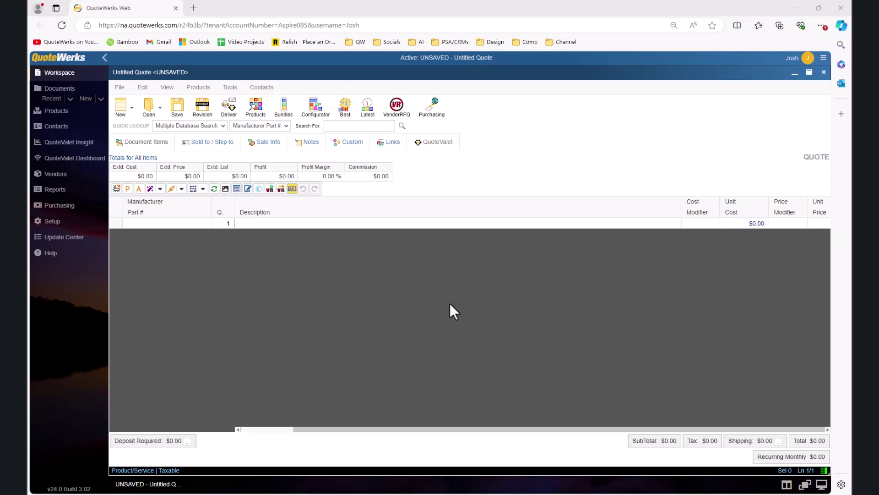
Step: Clone Intermediate Demo Configuration as 'Advanced Demo Configuration' and view its flowchart
{"action": "left_click", "coordinate": [320, 116]}
{"action": "left_click", "coordinate": [269, 206]}
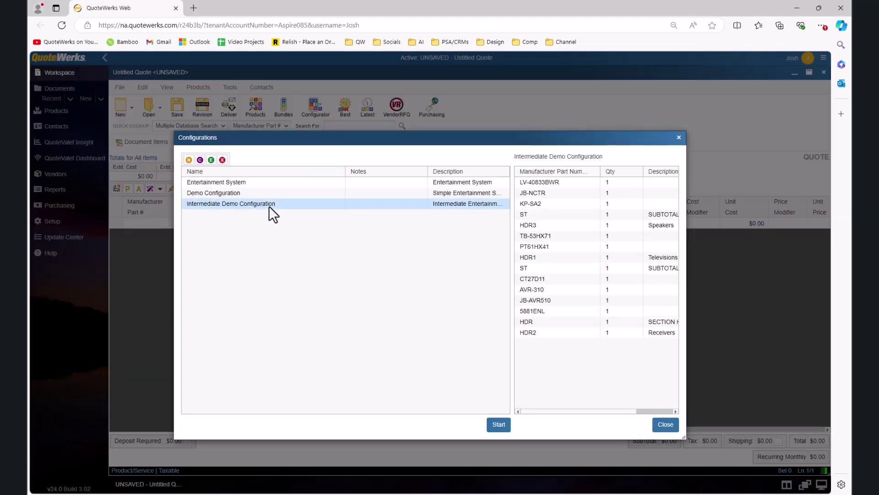
{"action": "left_click", "coordinate": [200, 160]}
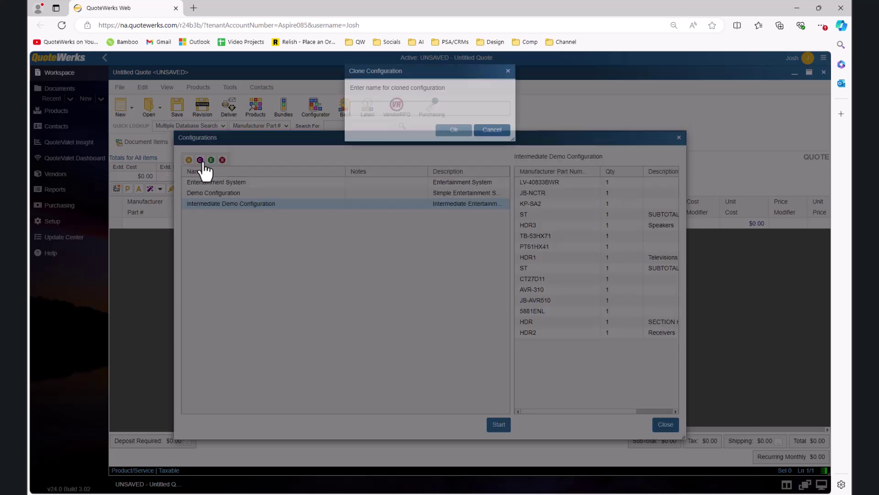
{"action": "type", "text": "Advan"}
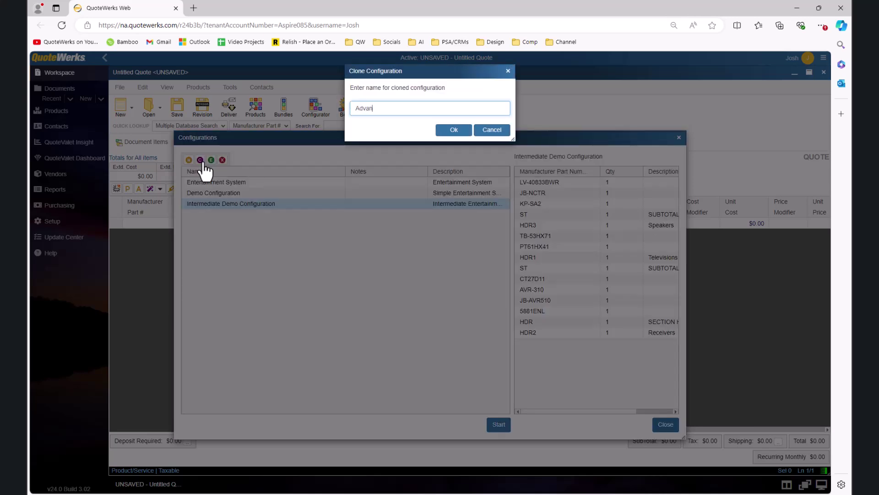
{"action": "type", "text": "ced Demo Configuration"}
{"action": "left_click", "coordinate": [451, 130]}
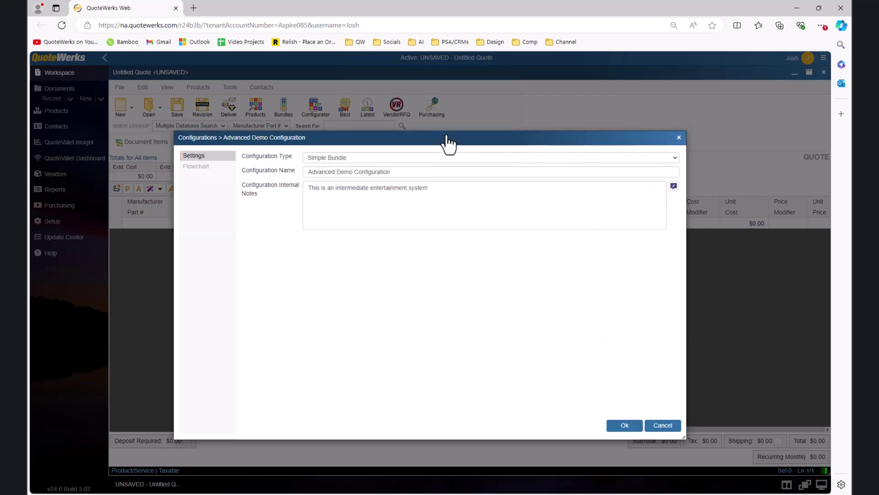
{"action": "left_click", "coordinate": [219, 168]}
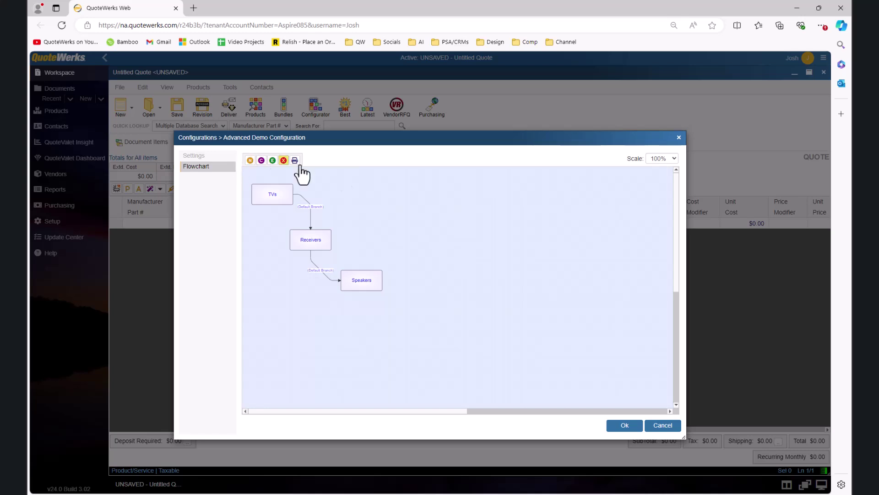
Step: Add two flowchart containers, HDTVs and Plasmas
{"action": "double_click", "coordinate": [353, 186]}
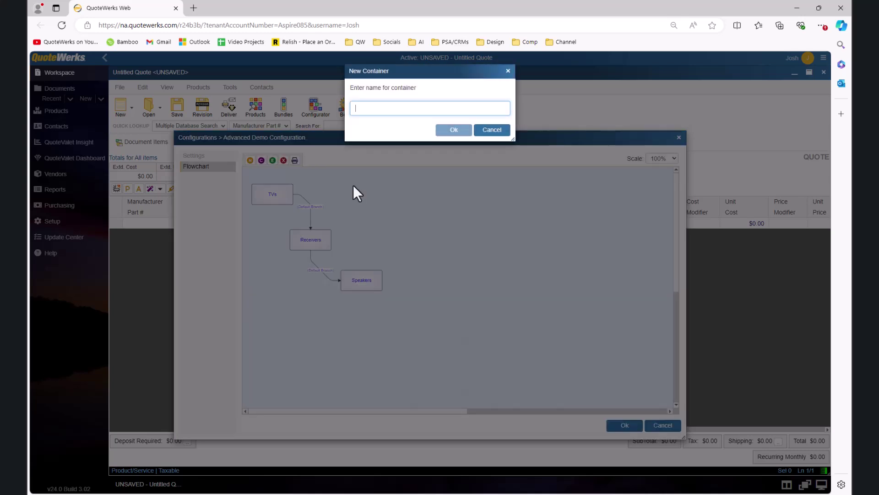
{"action": "type", "text": "HDTV"}
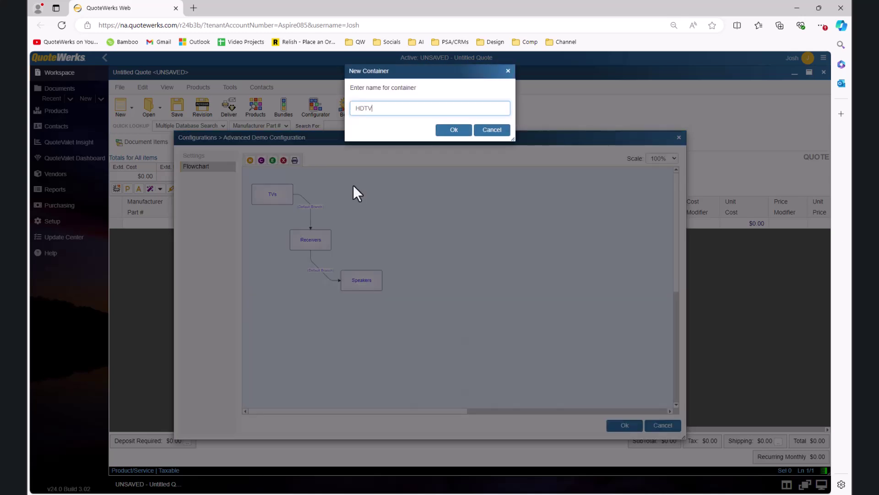
{"action": "type", "text": "s"}
{"action": "left_click", "coordinate": [450, 131]}
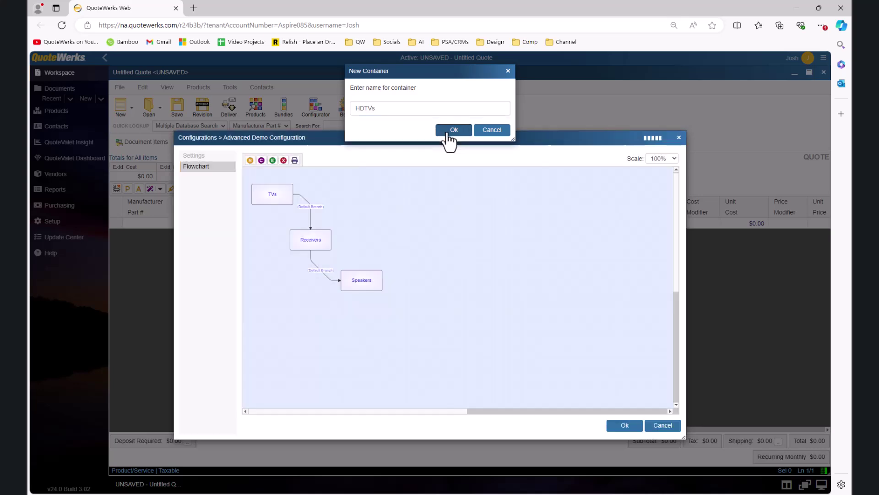
{"action": "right_click", "coordinate": [398, 227]}
{"action": "left_click", "coordinate": [399, 231]}
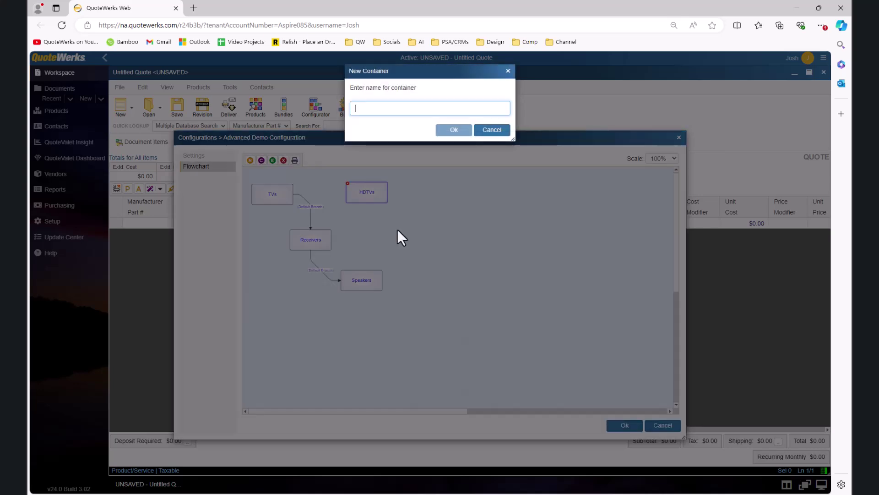
{"action": "type", "text": "Plasma"}
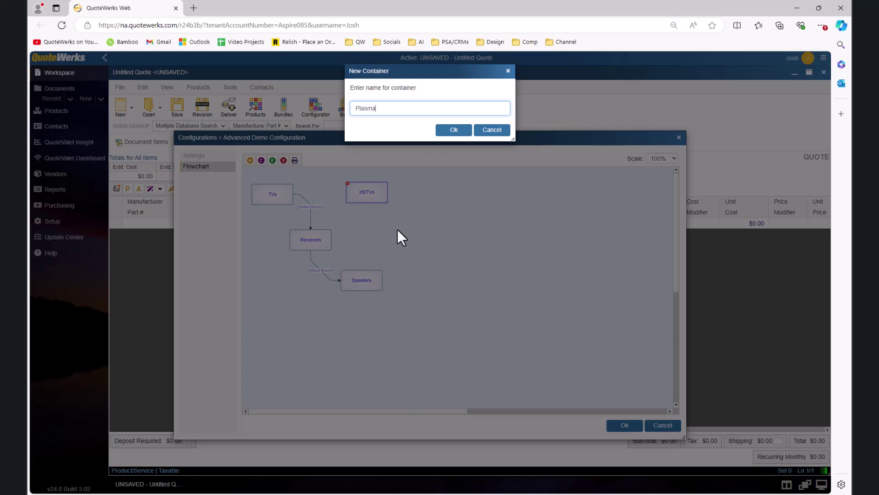
{"action": "type", "text": "s"}
{"action": "left_click", "coordinate": [453, 131]}
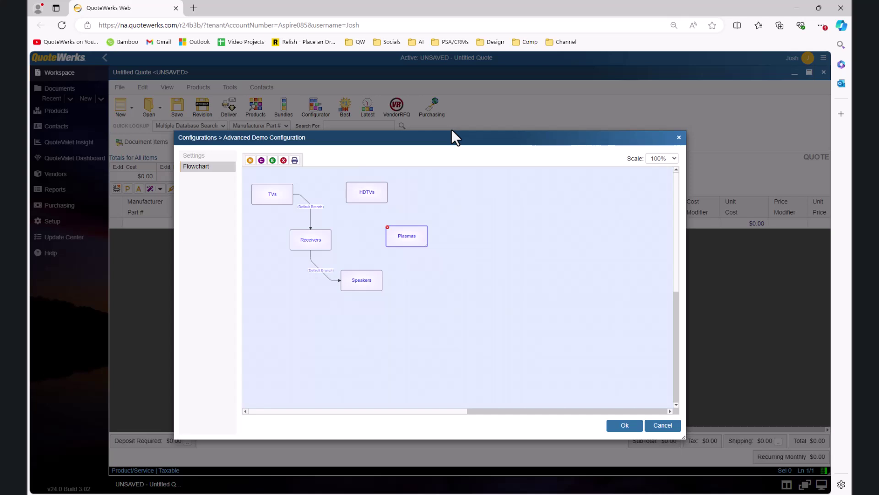
Step: Set the HDTVs container's config prompt to 'Please select an HDVV'
{"action": "left_click", "coordinate": [357, 193]}
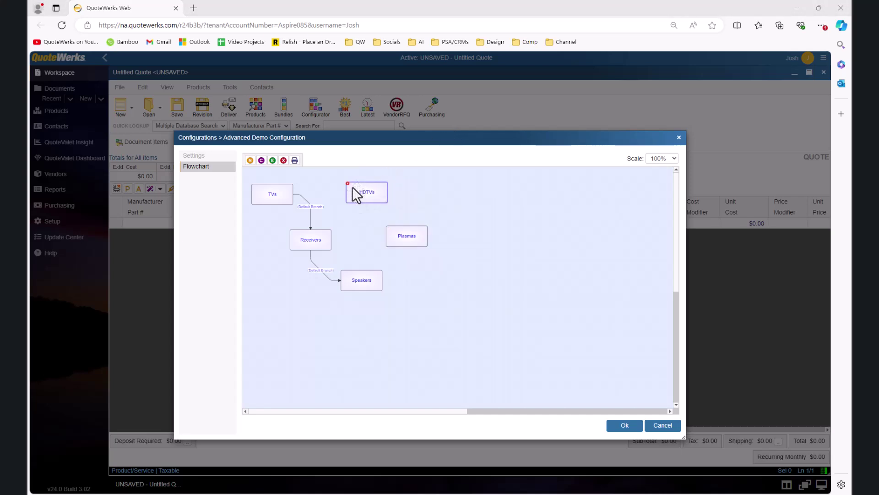
{"action": "double_click", "coordinate": [352, 188]}
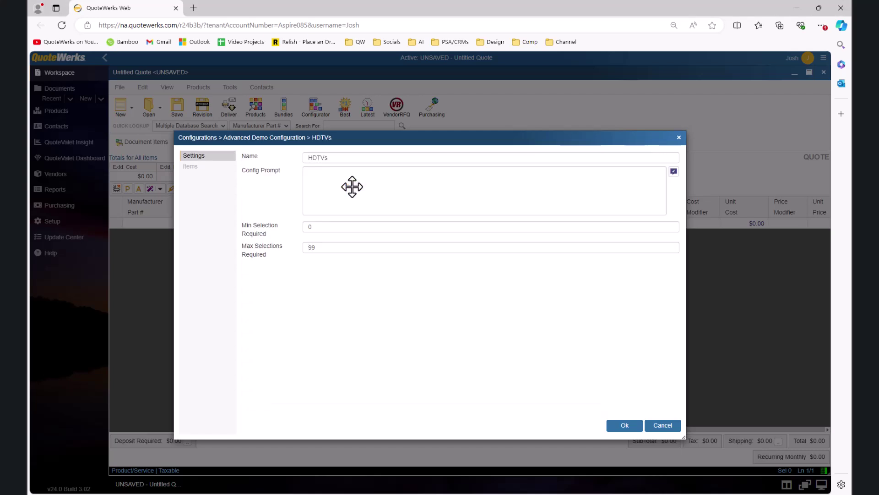
{"action": "left_click", "coordinate": [353, 187]}
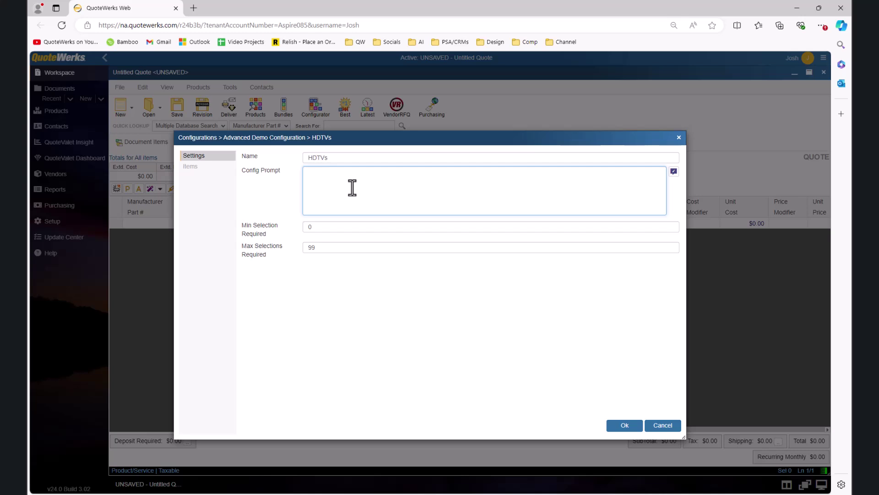
{"action": "type", "text": "Please select an HDV"}
{"action": "type", "text": "V"}
Step: Add the four HDTV products from Our Products to the HDTVs items
{"action": "left_click", "coordinate": [198, 168]}
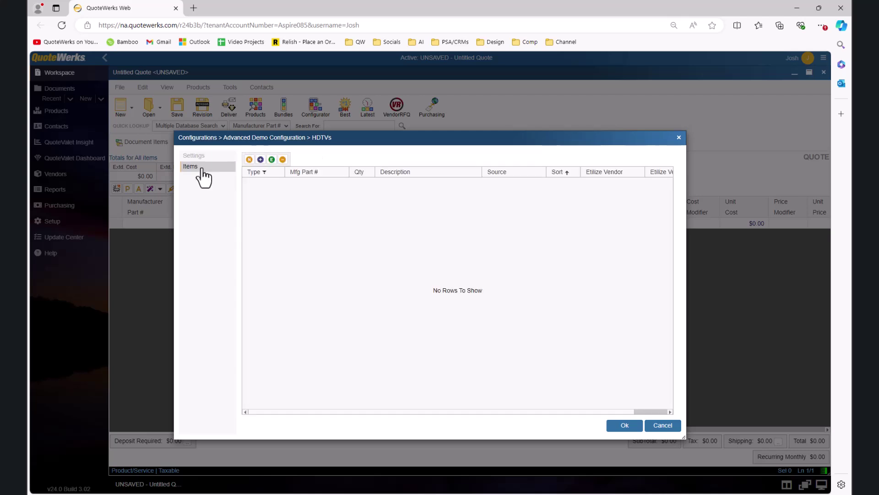
{"action": "left_click", "coordinate": [260, 160]}
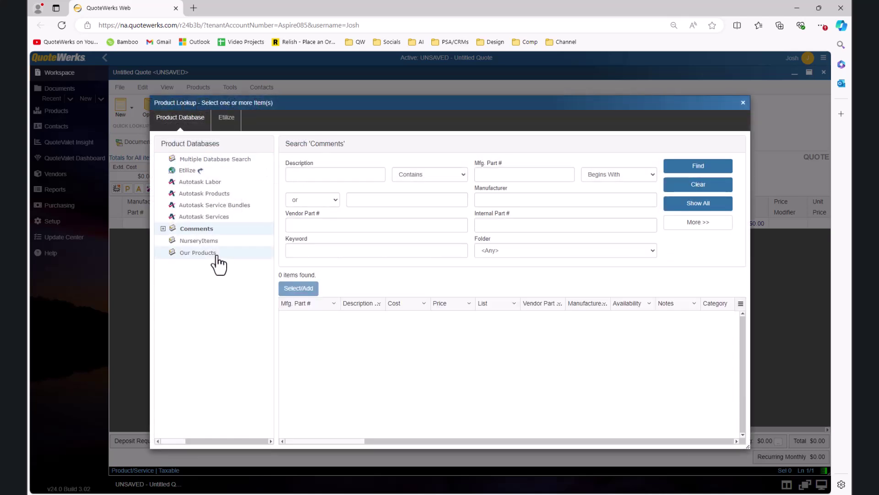
{"action": "left_click", "coordinate": [198, 252]}
{"action": "left_click", "coordinate": [331, 178]}
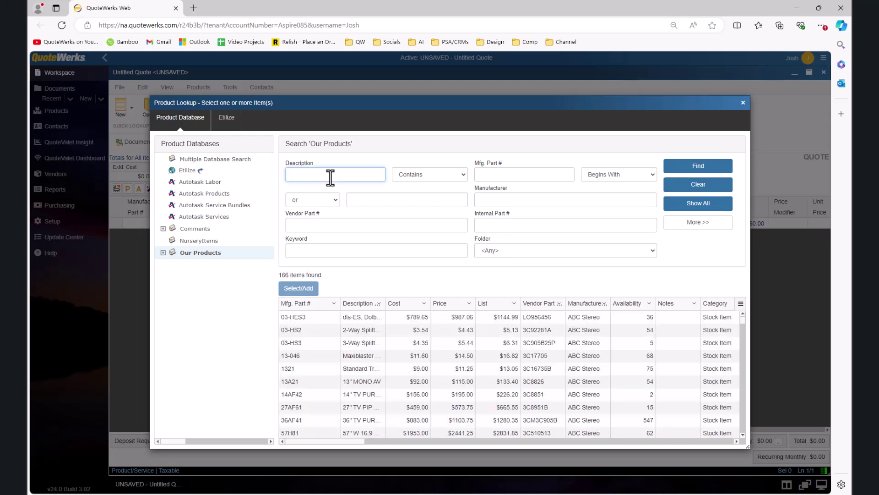
{"action": "type", "text": "HDTV"}
{"action": "key", "text": "Return"}
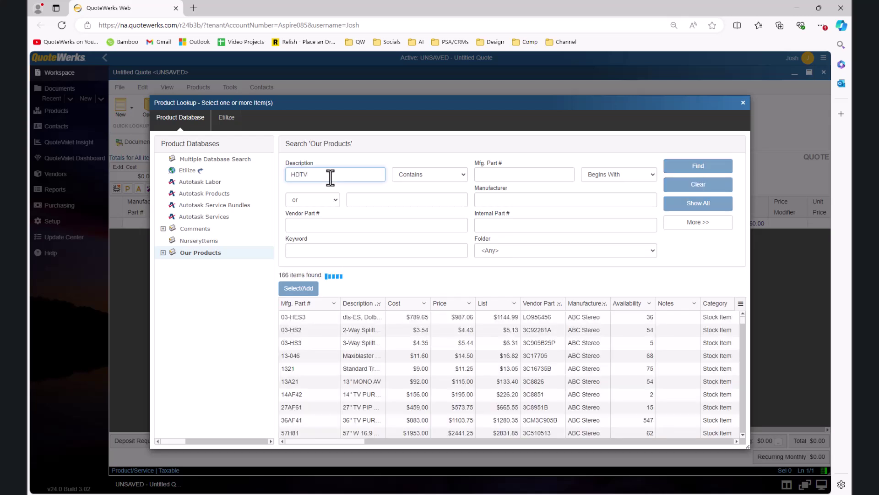
{"action": "left_click", "coordinate": [346, 317]}
{"action": "left_click", "coordinate": [358, 357], "text": "shift"}
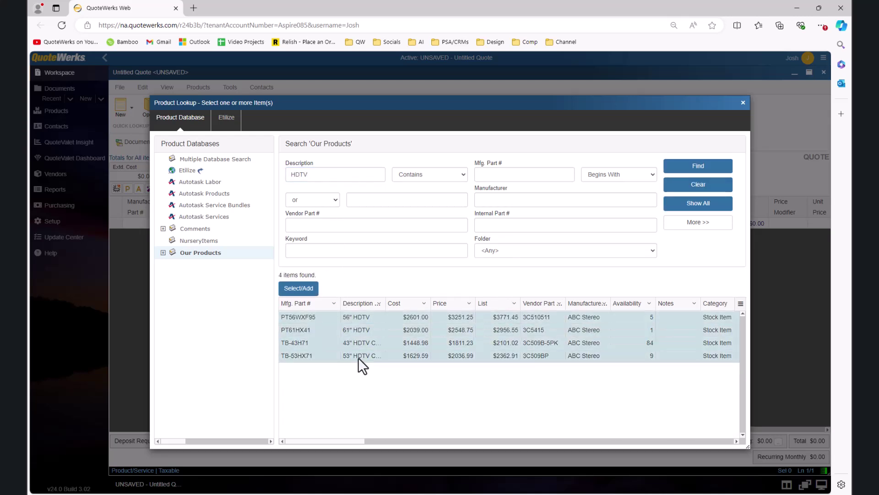
{"action": "left_click", "coordinate": [298, 288]}
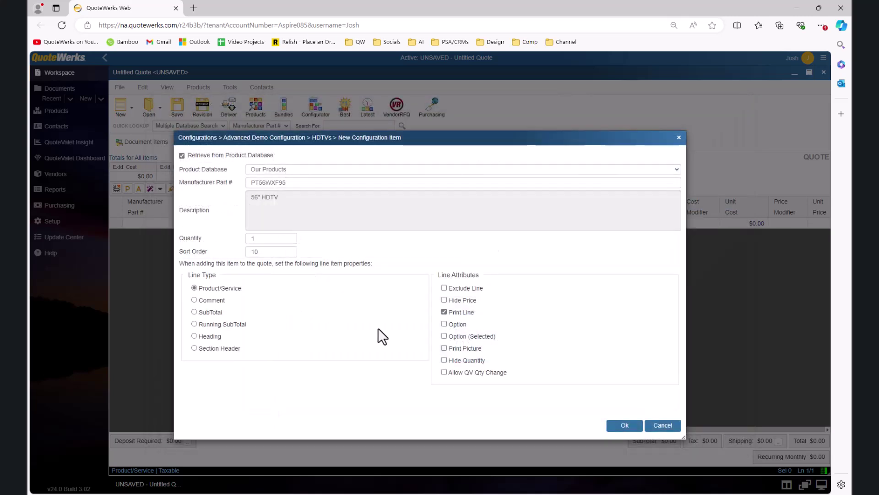
{"action": "left_click", "coordinate": [618, 426]}
{"action": "left_click", "coordinate": [618, 426]}
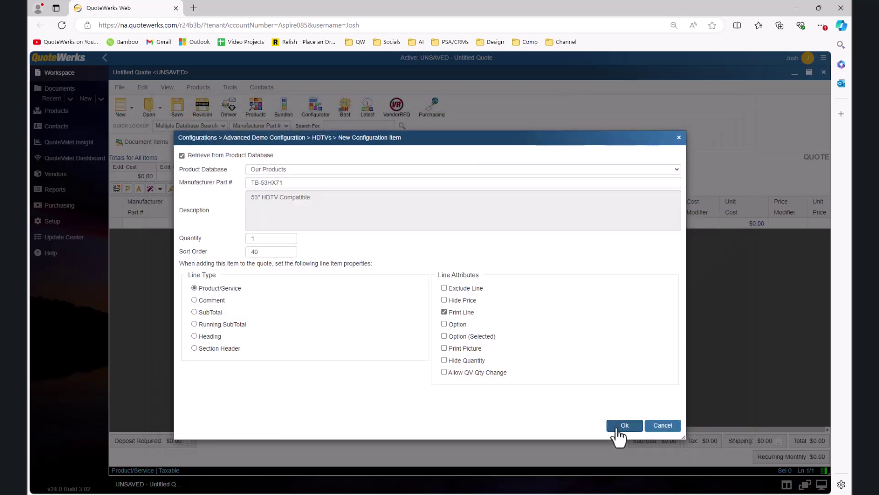
{"action": "left_click", "coordinate": [617, 427]}
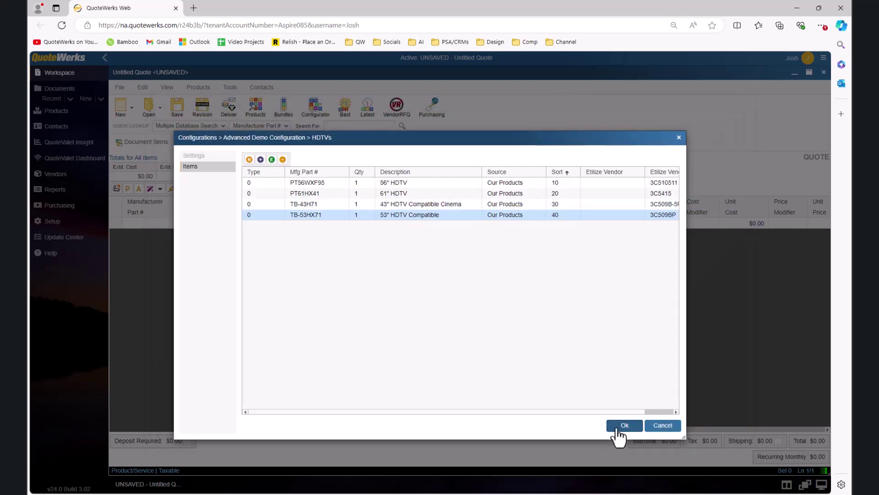
Step: Add the ST SUBTOTAL comment item after the HDTVs
{"action": "left_click", "coordinate": [260, 160]}
{"action": "left_click", "coordinate": [207, 230]}
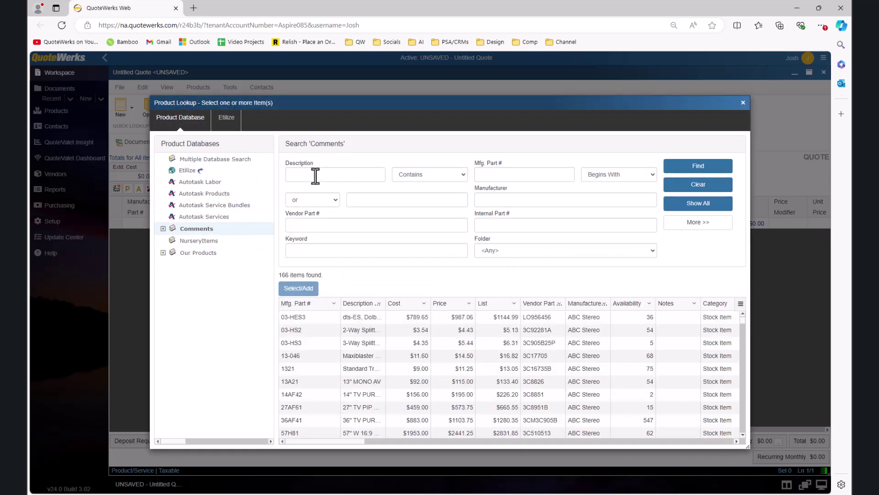
{"action": "left_click", "coordinate": [689, 205]}
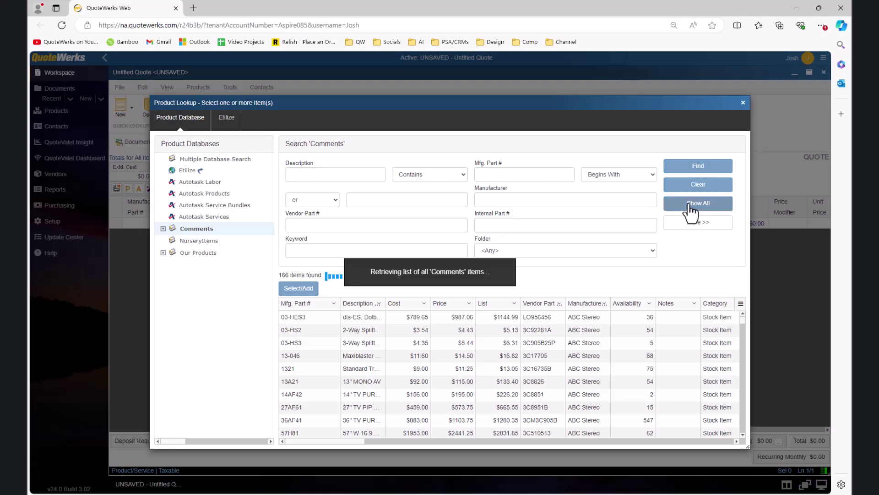
{"action": "left_click", "coordinate": [331, 435]}
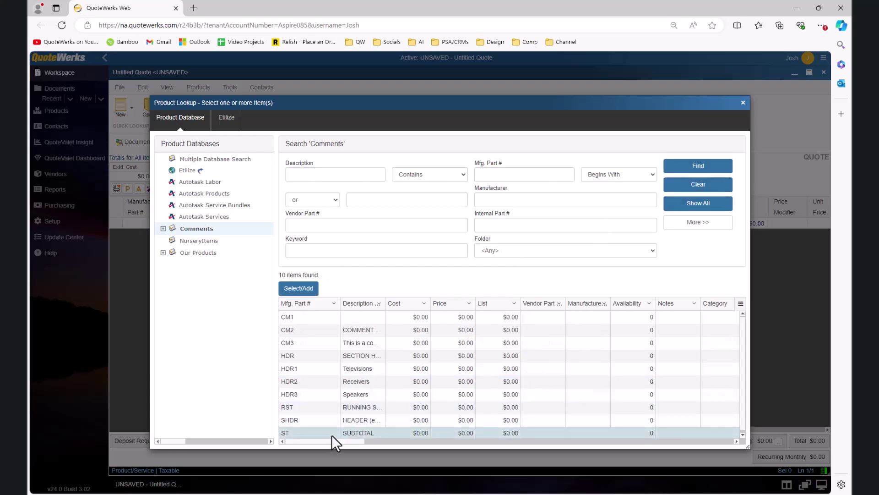
{"action": "left_click", "coordinate": [299, 289]}
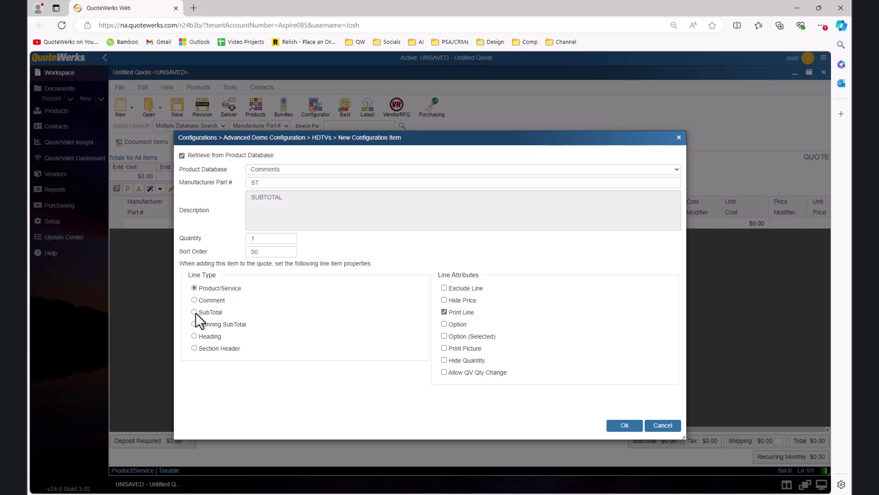
{"action": "left_click", "coordinate": [624, 425]}
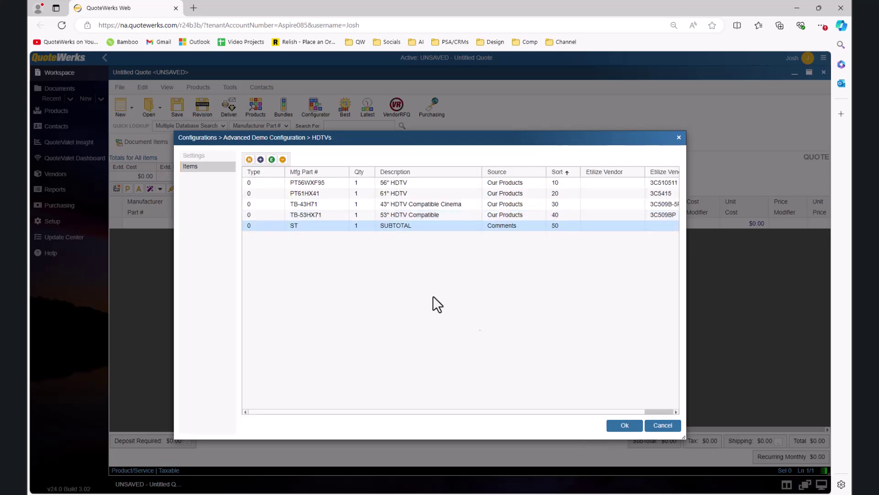
Step: Close the HDTVs items and give Plasmas the prompt 'Please seelect a Plasma TV'
{"action": "left_click", "coordinate": [637, 427]}
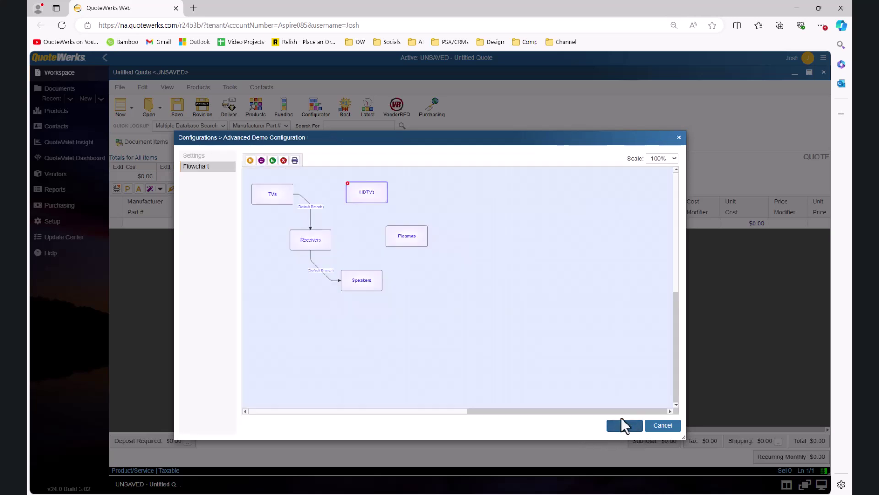
{"action": "double_click", "coordinate": [394, 233]}
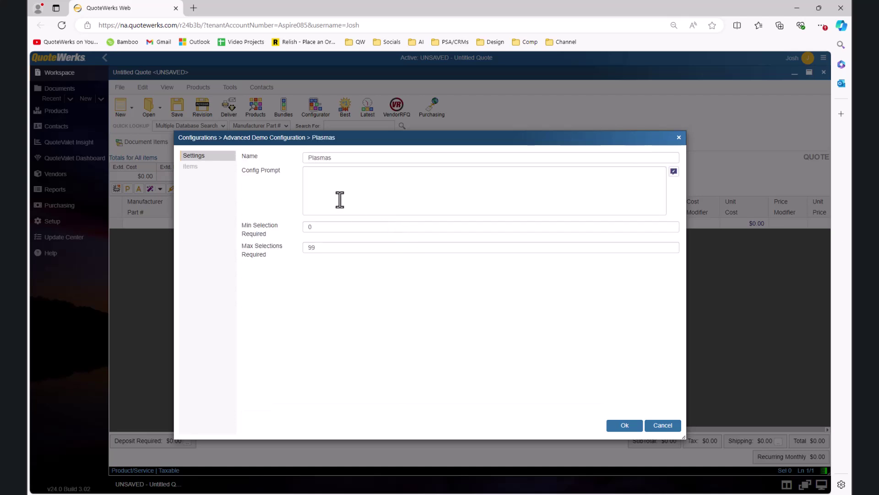
{"action": "left_click", "coordinate": [333, 183]}
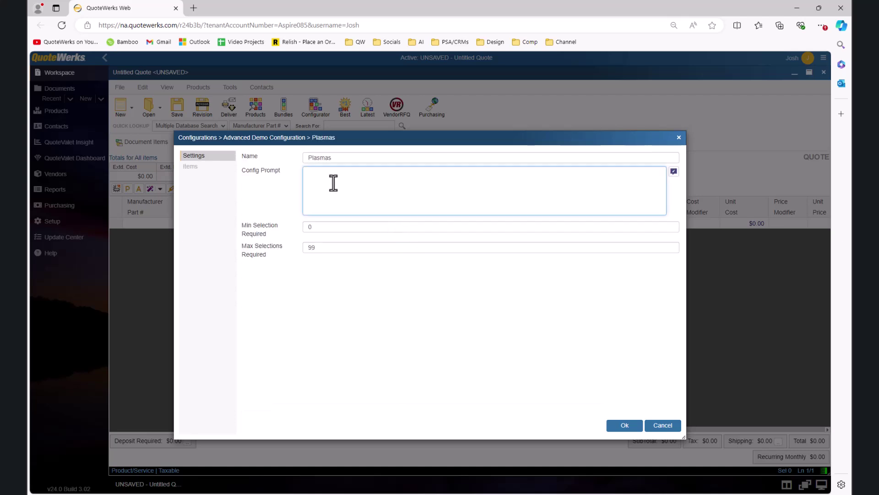
{"action": "type", "text": "Please seelect a Plasma TV"}
Step: Add the 61", 43" and 50" PLASMA products from Our Products to Plasmas
{"action": "left_click", "coordinate": [197, 168]}
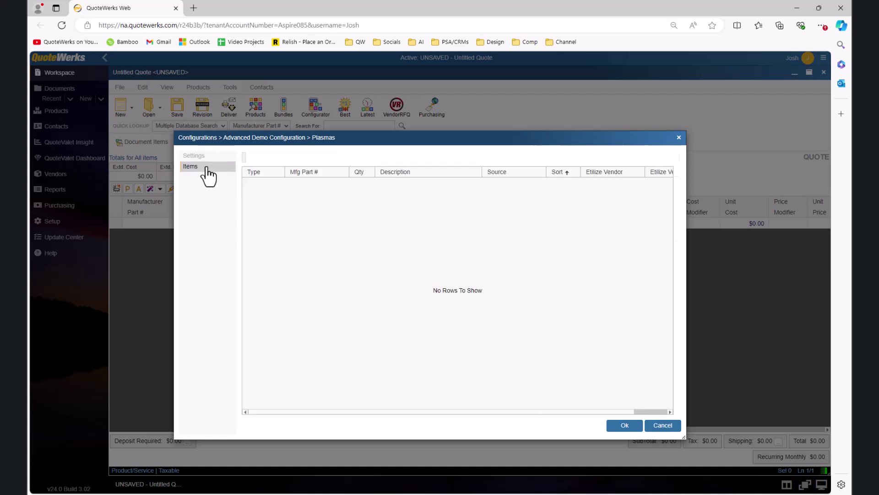
{"action": "left_click", "coordinate": [261, 160]}
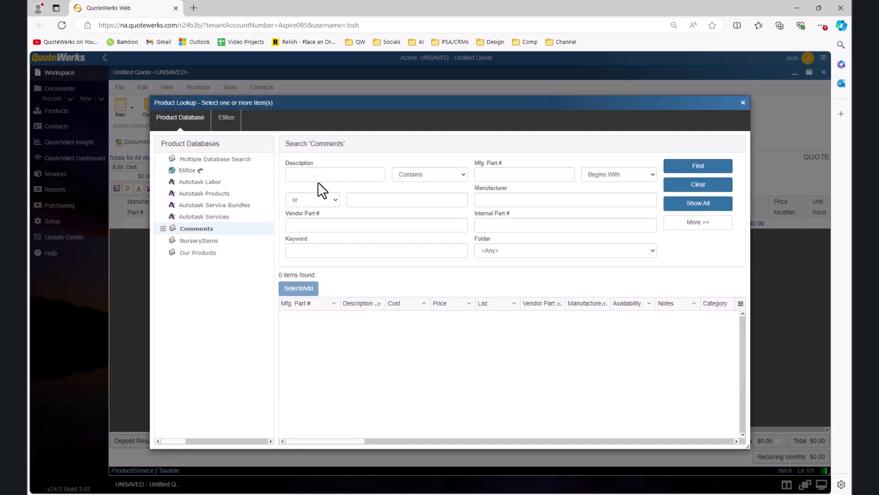
{"action": "left_click", "coordinate": [210, 253]}
{"action": "left_click", "coordinate": [305, 176]}
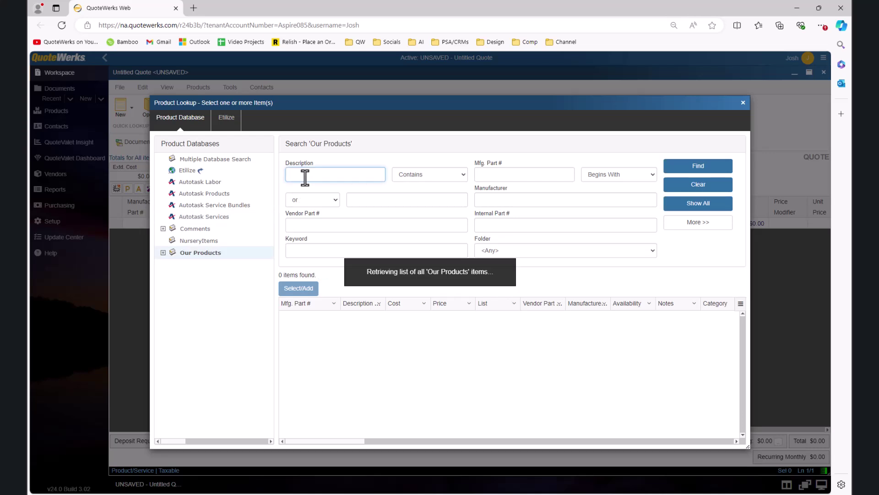
{"action": "type", "text": "plasma"}
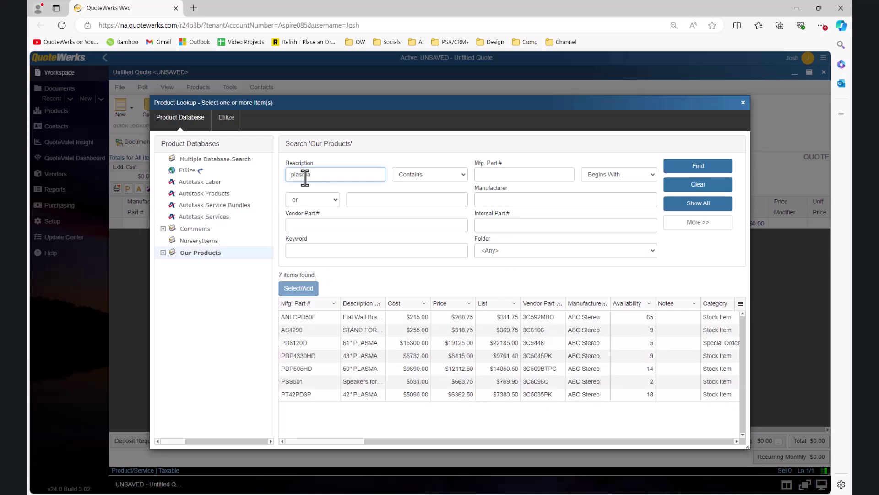
{"action": "left_click", "coordinate": [342, 342]}
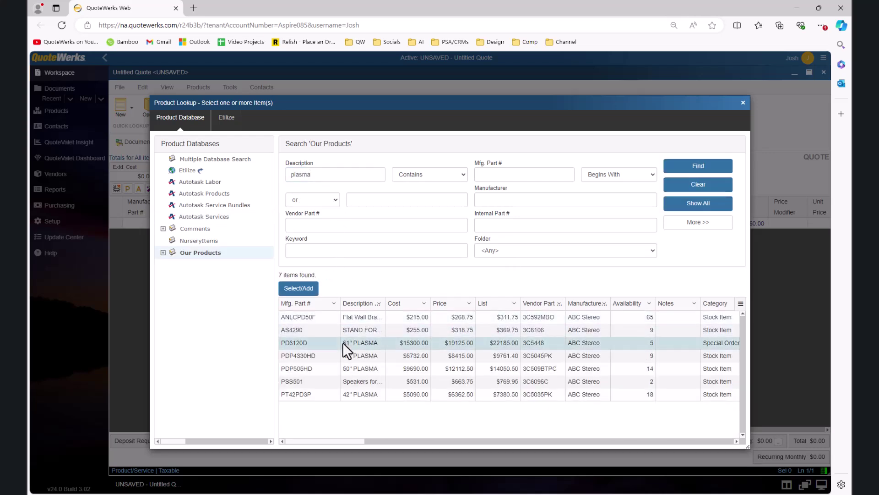
{"action": "left_click", "coordinate": [340, 367], "text": "shift"}
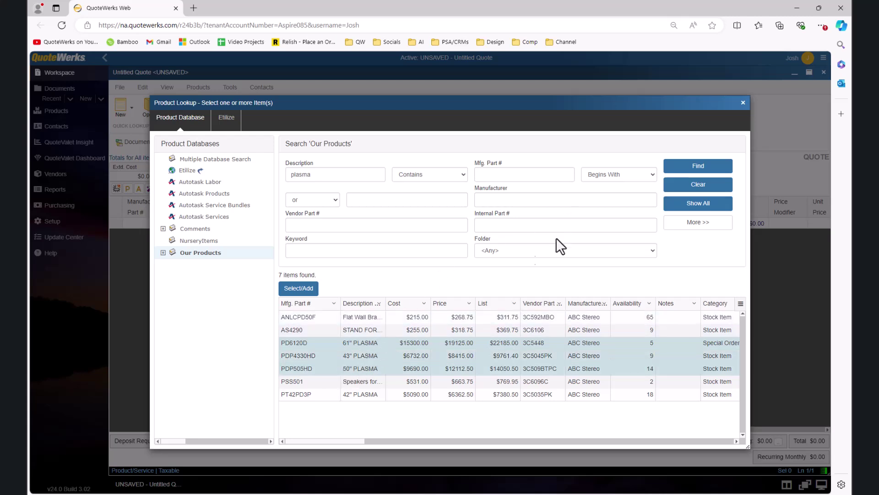
{"action": "left_click", "coordinate": [312, 294]}
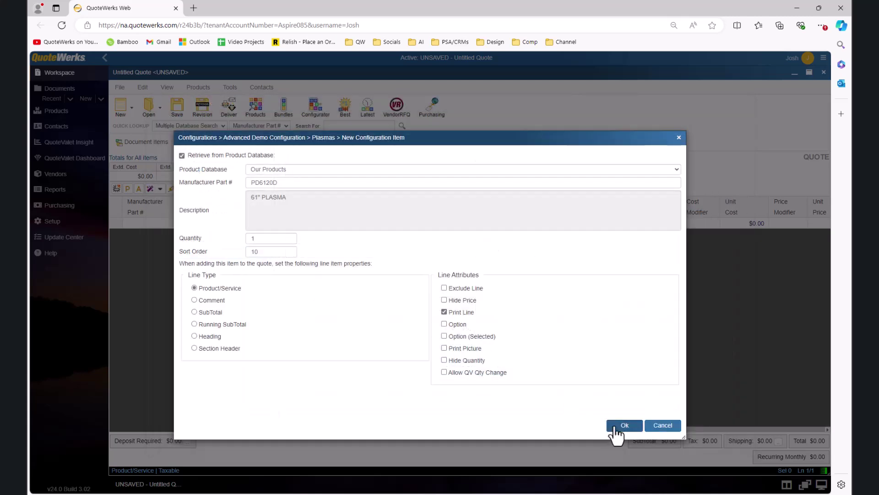
{"action": "left_click", "coordinate": [614, 426]}
{"action": "left_click", "coordinate": [614, 426]}
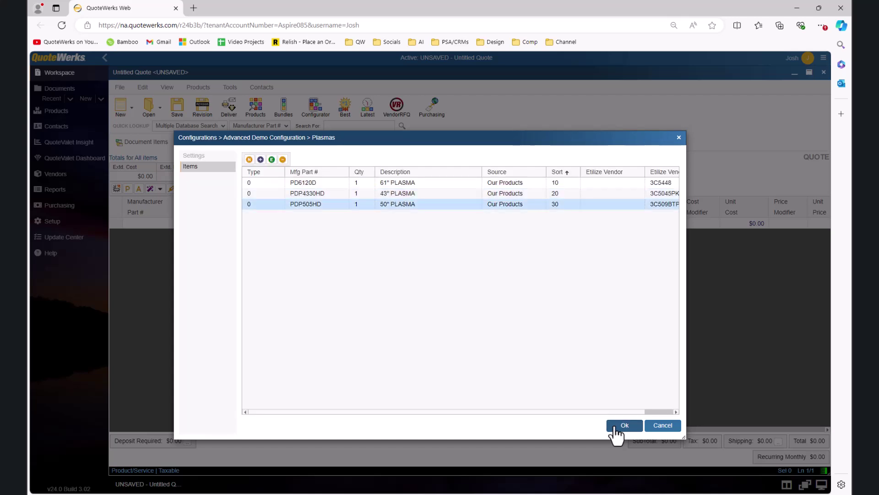
Step: Add the ST SUBTOTAL comment to Plasmas and save its items
{"action": "left_click", "coordinate": [261, 160]}
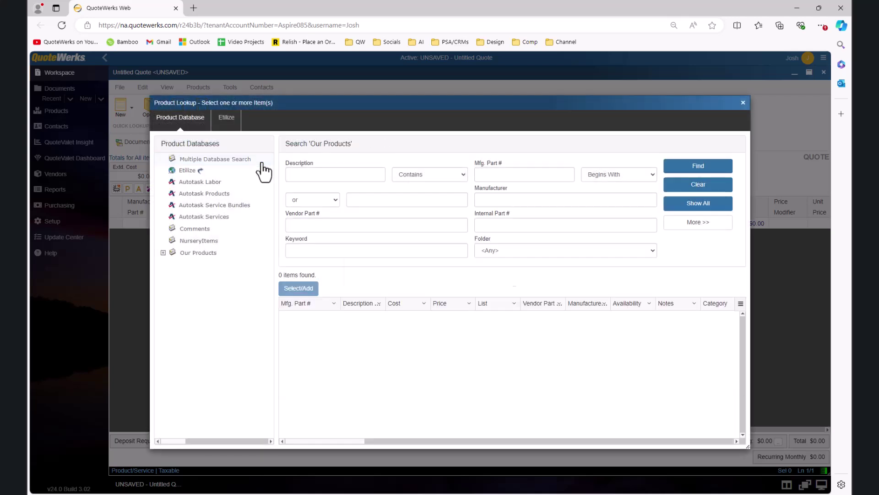
{"action": "left_click", "coordinate": [216, 229]}
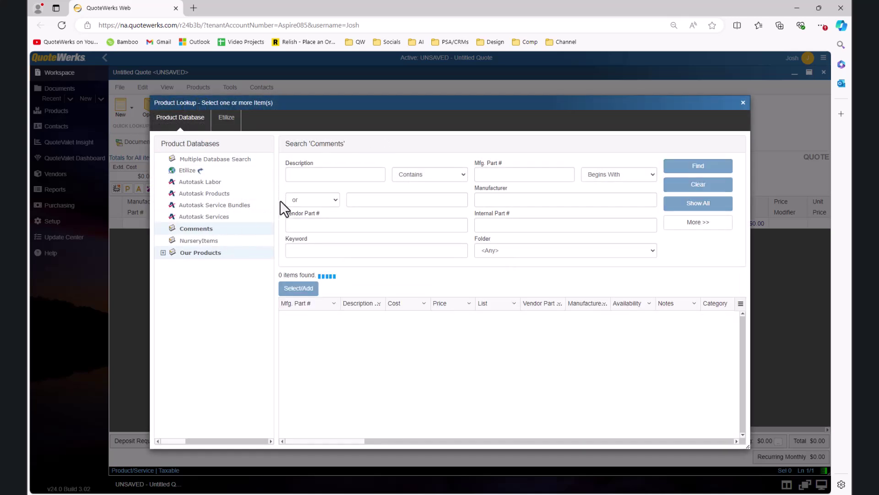
{"action": "left_click", "coordinate": [696, 204]}
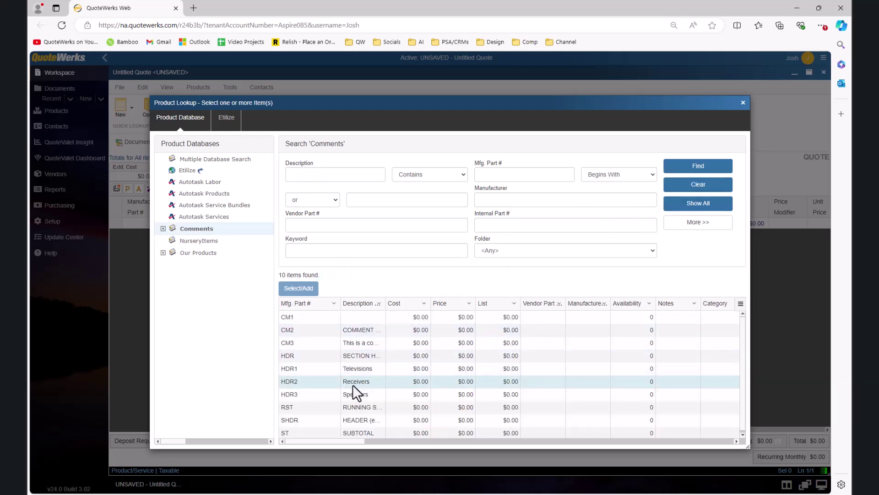
{"action": "left_click", "coordinate": [314, 433]}
{"action": "left_click", "coordinate": [313, 289]}
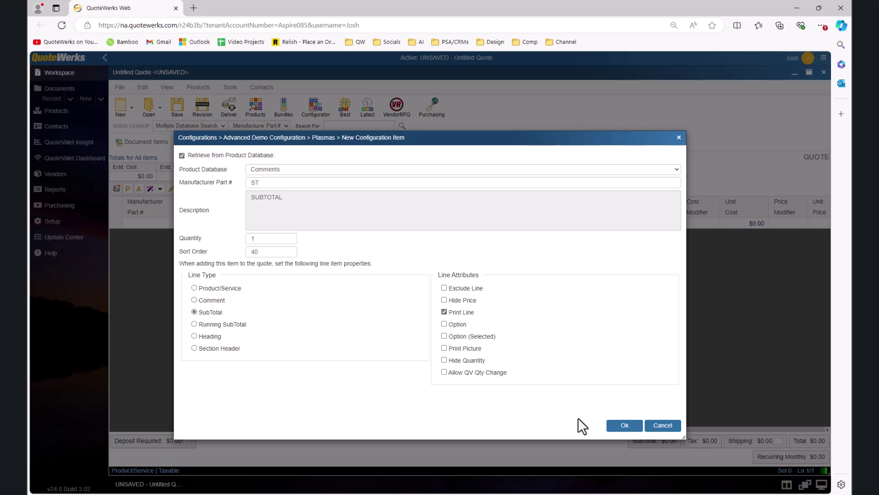
{"action": "left_click", "coordinate": [612, 426]}
{"action": "left_click", "coordinate": [613, 427]}
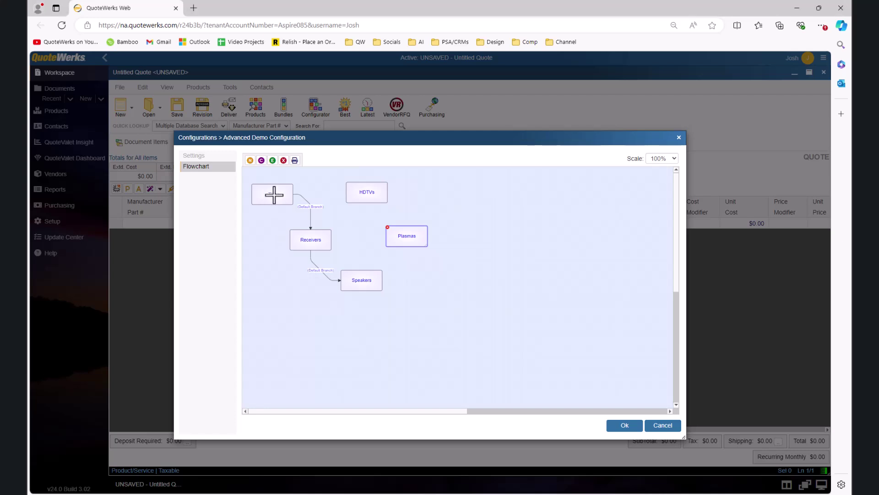
Step: Branch TVs to HDTVs and to Plasmas, both as navigation-only branches
{"action": "left_click_drag", "start_coordinate": [272, 194], "coordinate": [362, 192]}
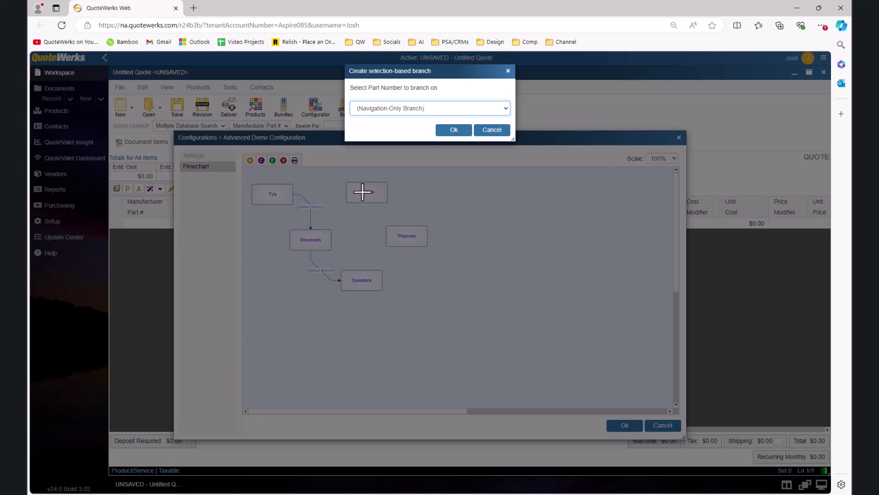
{"action": "left_click", "coordinate": [504, 109]}
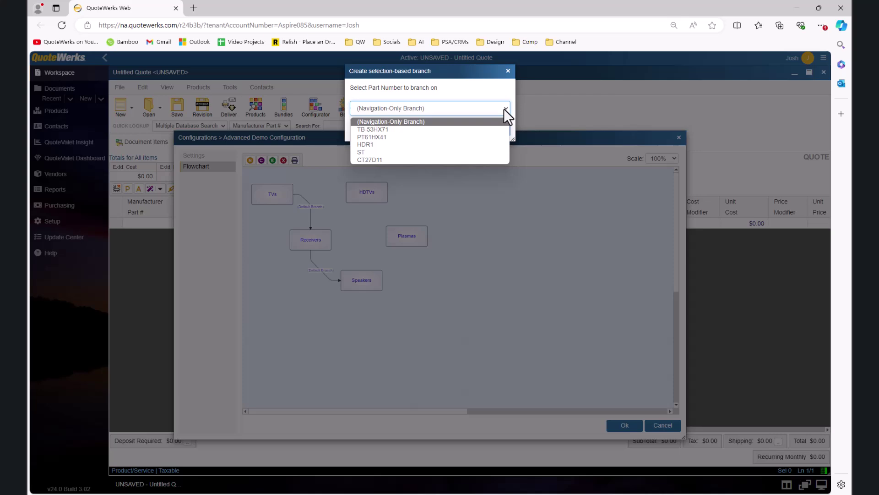
{"action": "left_click", "coordinate": [433, 121]}
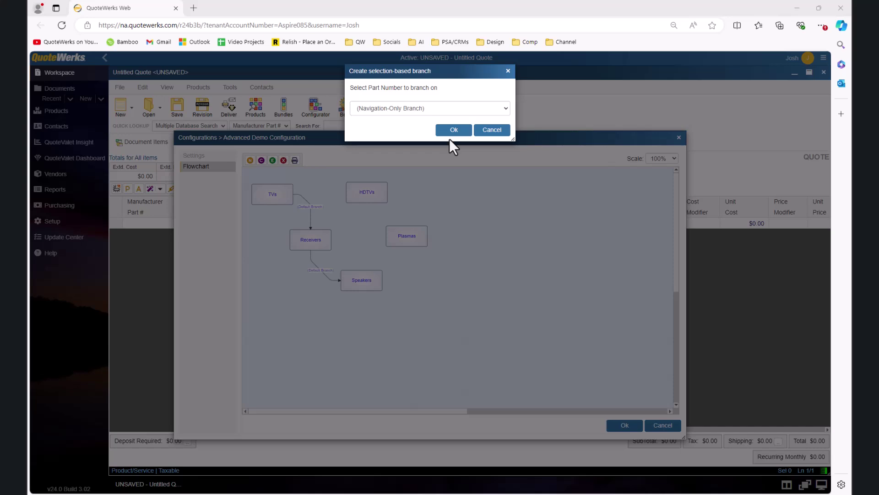
{"action": "left_click", "coordinate": [449, 134]}
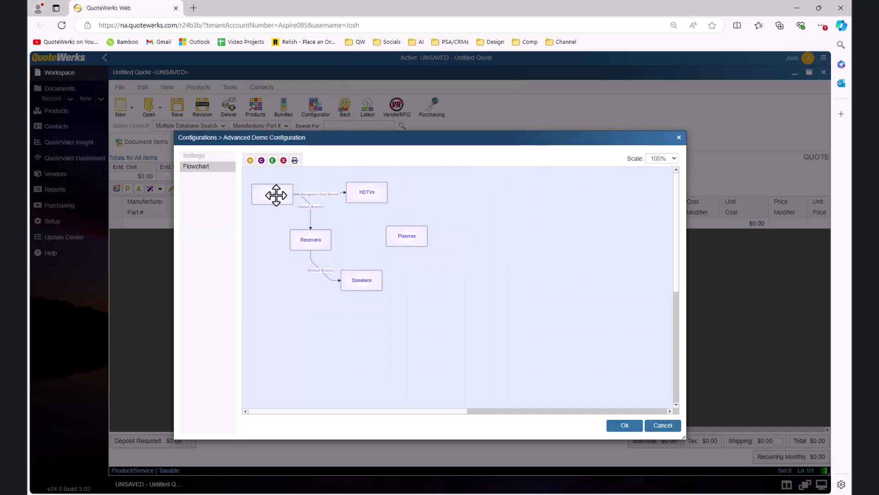
{"action": "left_click_drag", "start_coordinate": [347, 216], "coordinate": [407, 236]}
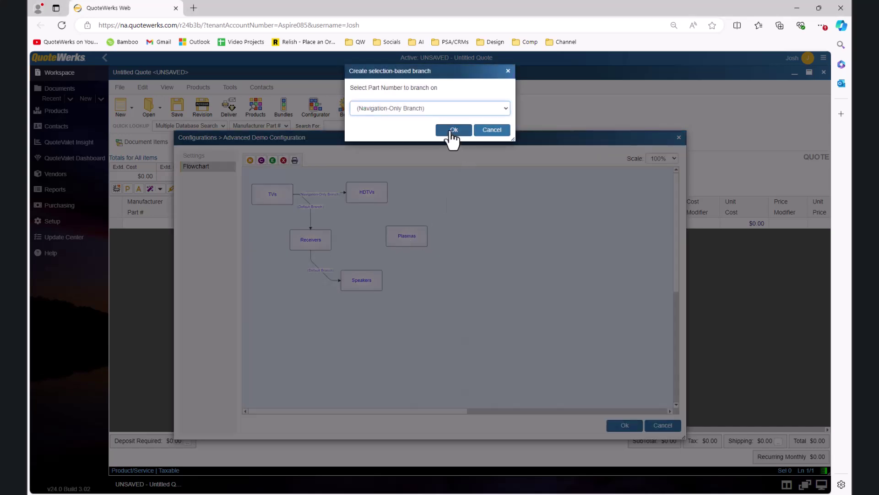
{"action": "left_click", "coordinate": [452, 132]}
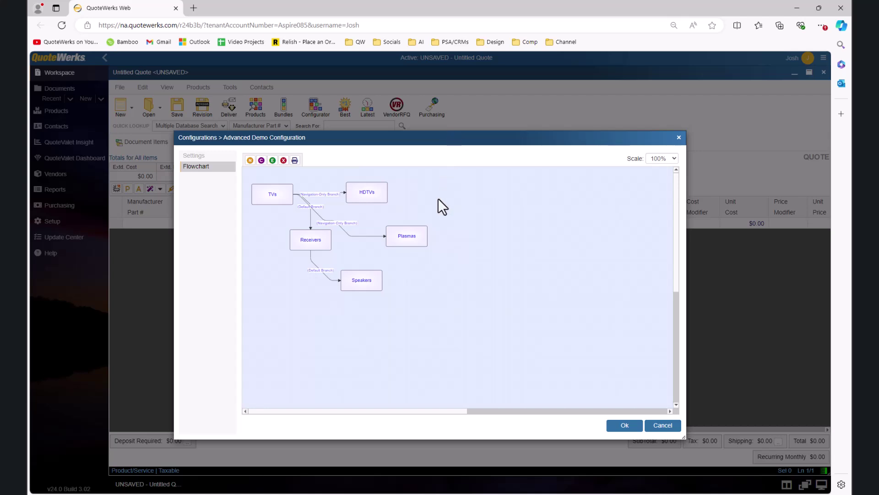
Step: Create a new container named Accessories in the empty flowchart area
{"action": "right_click", "coordinate": [437, 266]}
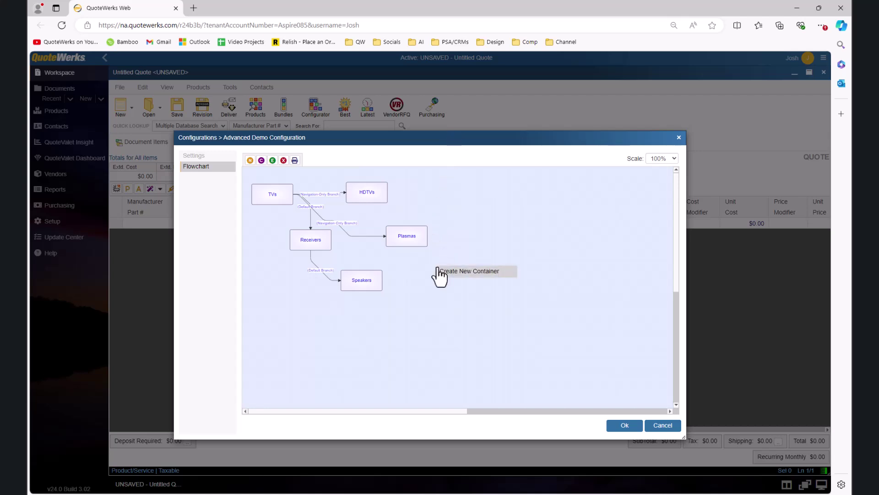
{"action": "left_click", "coordinate": [446, 274]}
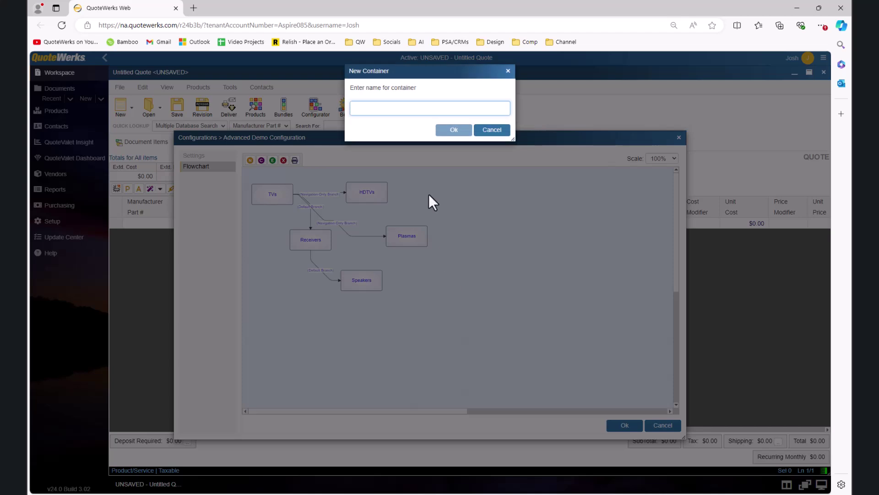
{"action": "type", "text": "Acce"}
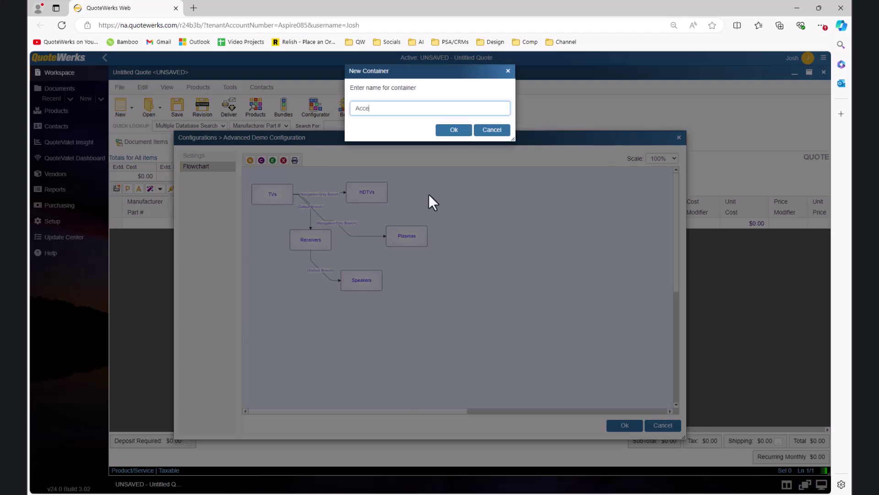
{"action": "type", "text": "ssories"}
{"action": "left_click", "coordinate": [461, 130]}
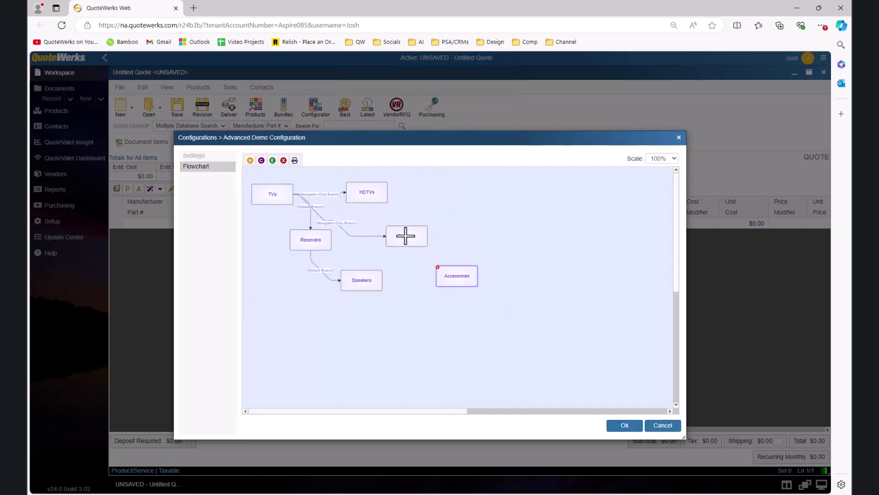
Step: Link Plasmas to Accessories with a branch on part PDP4330HD, redoing an initial PDP505HD branch
{"action": "left_click_drag", "start_coordinate": [446, 262], "coordinate": [458, 278]}
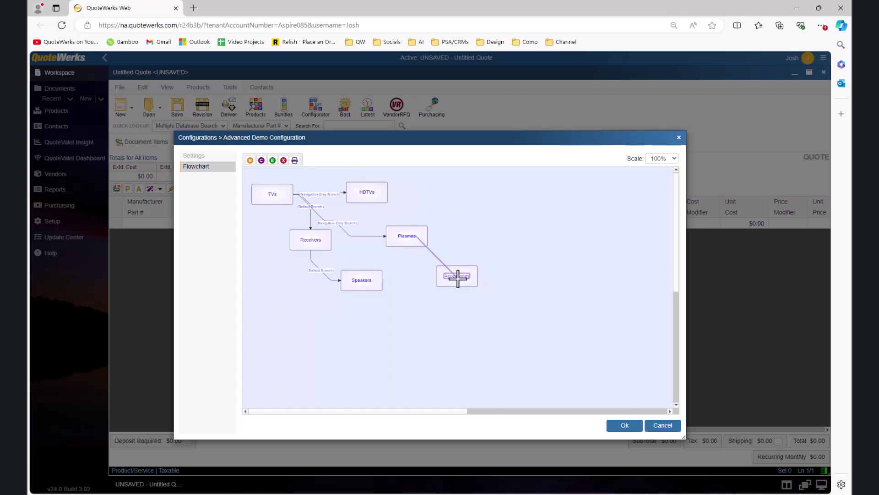
{"action": "left_click_drag", "start_coordinate": [457, 278], "coordinate": [457, 277]}
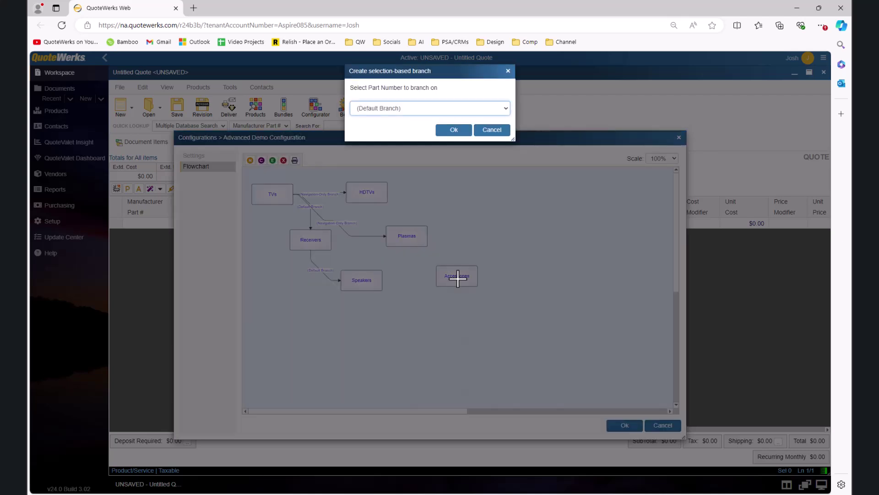
{"action": "left_click", "coordinate": [506, 109]}
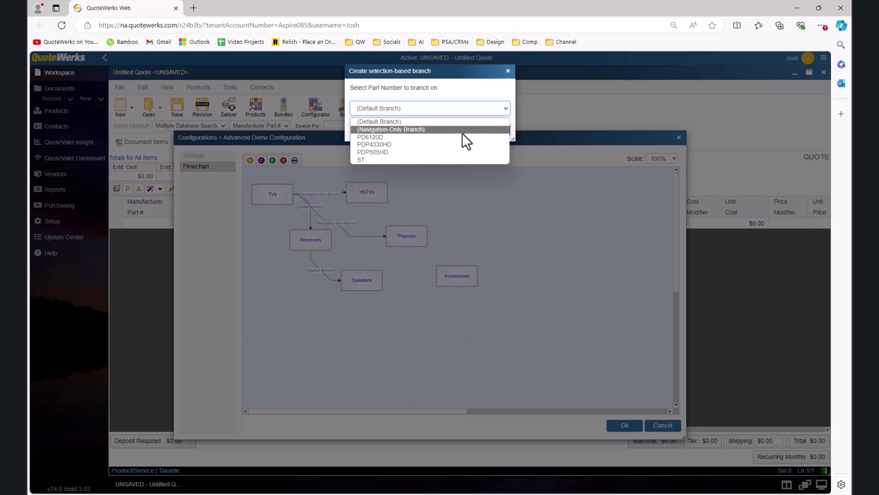
{"action": "left_click", "coordinate": [399, 152]}
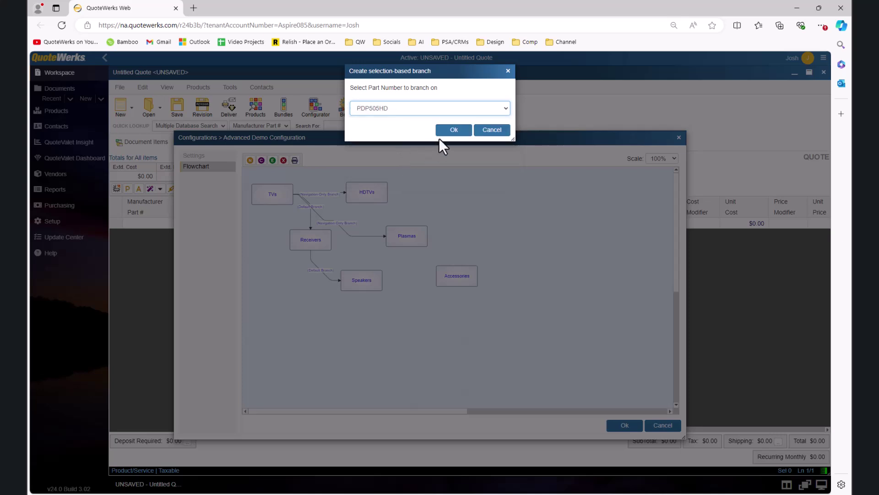
{"action": "left_click", "coordinate": [453, 133]}
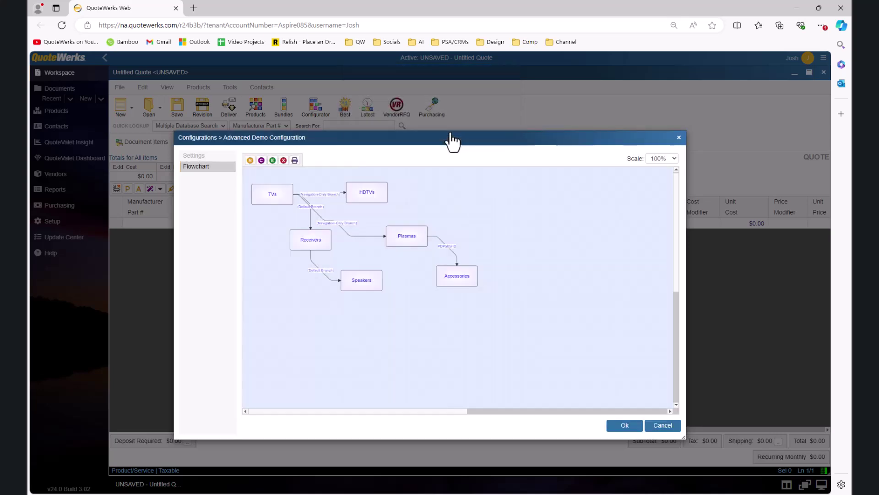
{"action": "left_click_drag", "start_coordinate": [407, 235], "coordinate": [447, 276]}
{"action": "left_click", "coordinate": [505, 108]}
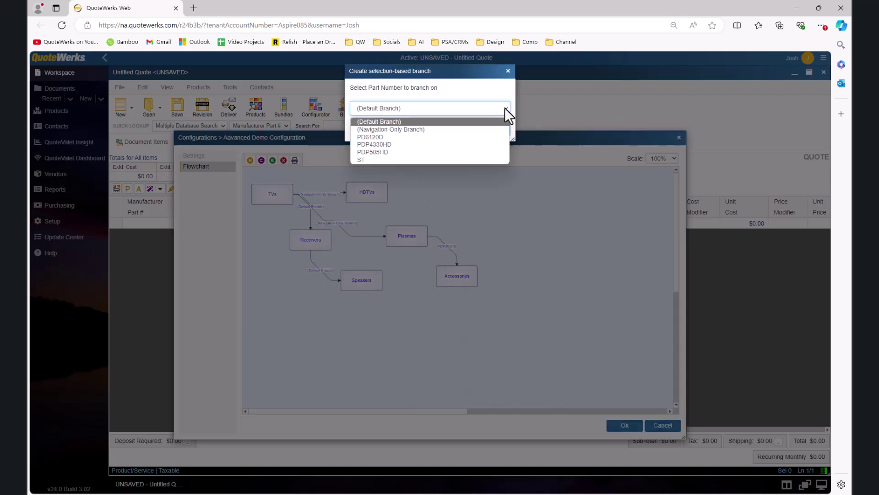
{"action": "left_click", "coordinate": [396, 142]}
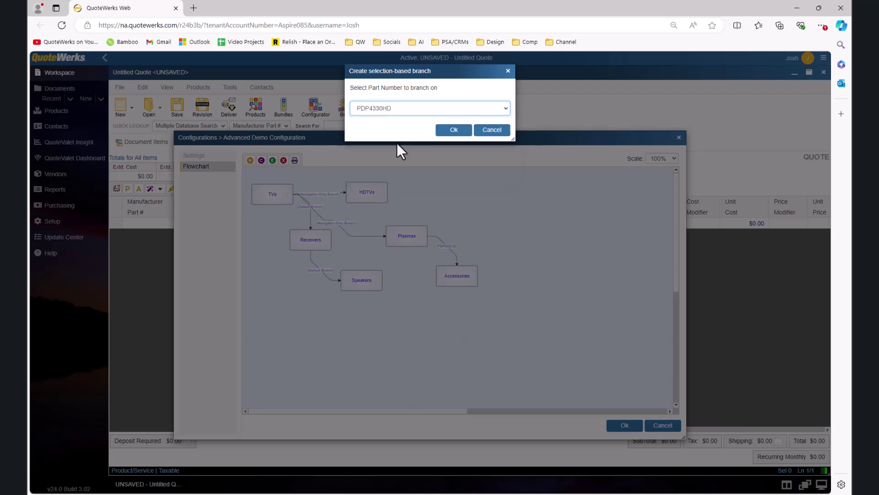
{"action": "left_click", "coordinate": [454, 130]}
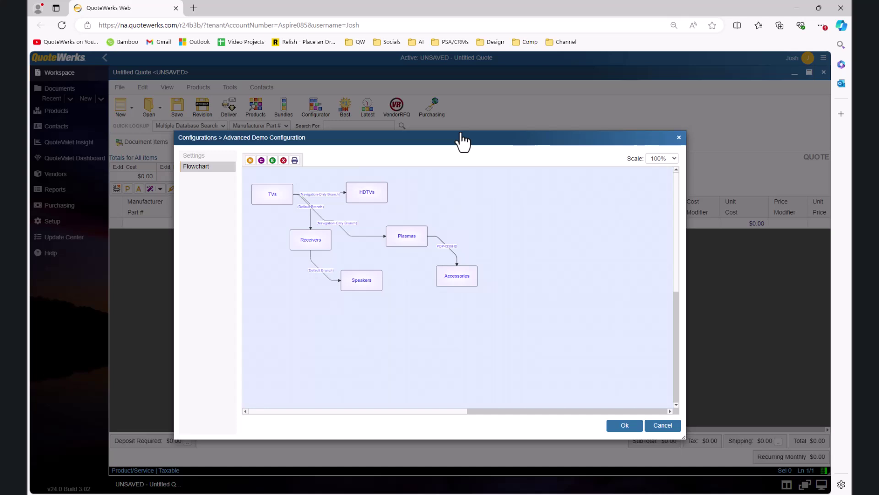
Step: Set the Accessories container's config prompt to 'Please select acessories'
{"action": "double_click", "coordinate": [446, 271]}
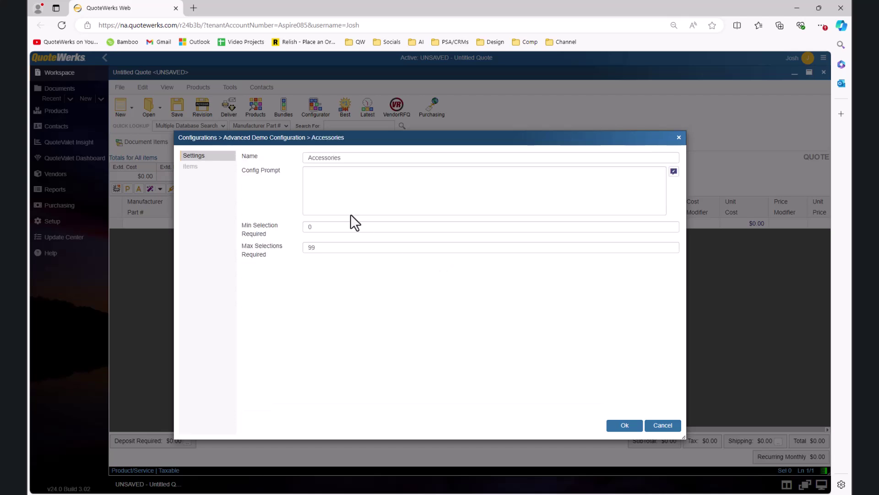
{"action": "left_click", "coordinate": [323, 197]}
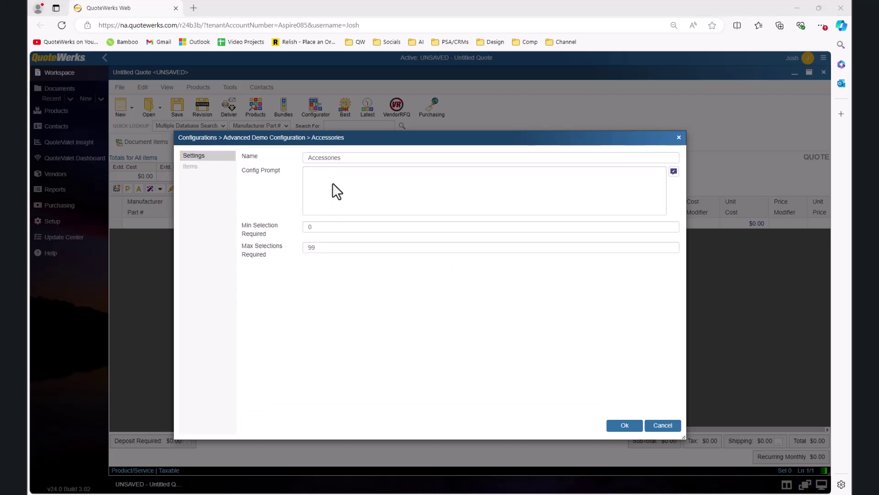
{"action": "left_click", "coordinate": [316, 178]}
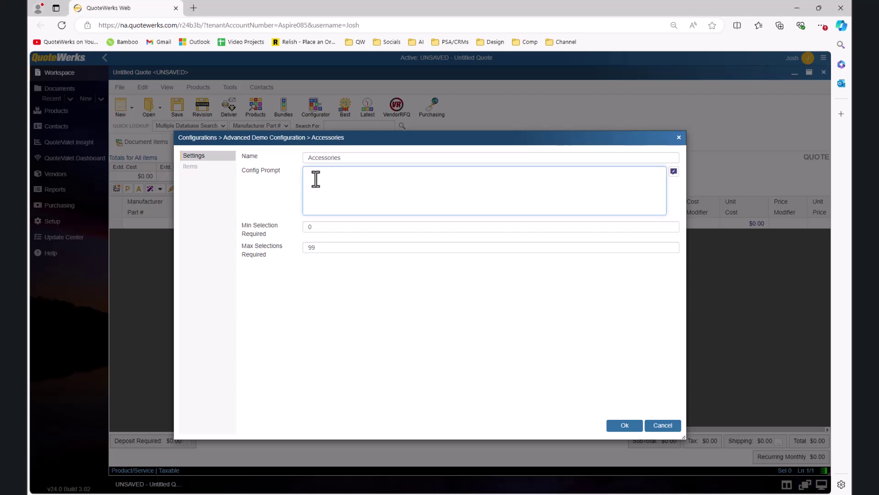
{"action": "type", "text": "Please select acessories"}
Step: Add ANLCPD50F, AS4290 and PSS501 from an Our Products 'plasma' search to Accessories
{"action": "left_click", "coordinate": [190, 168]}
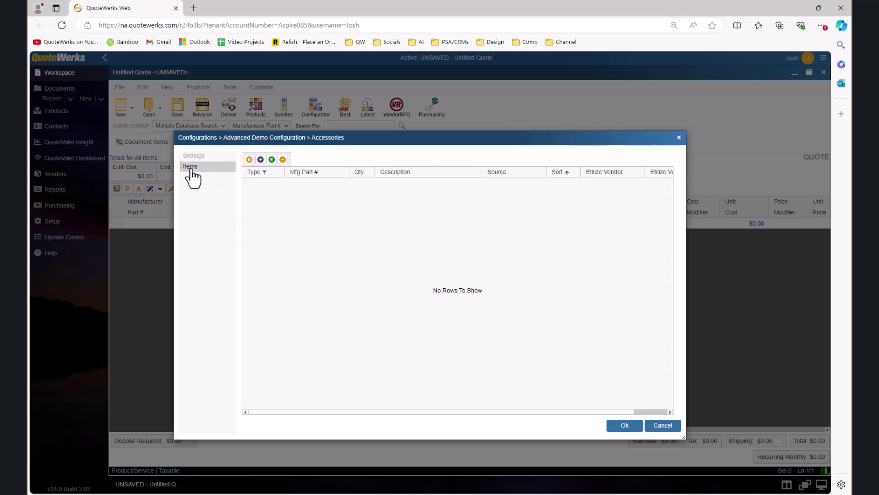
{"action": "left_click", "coordinate": [261, 160]}
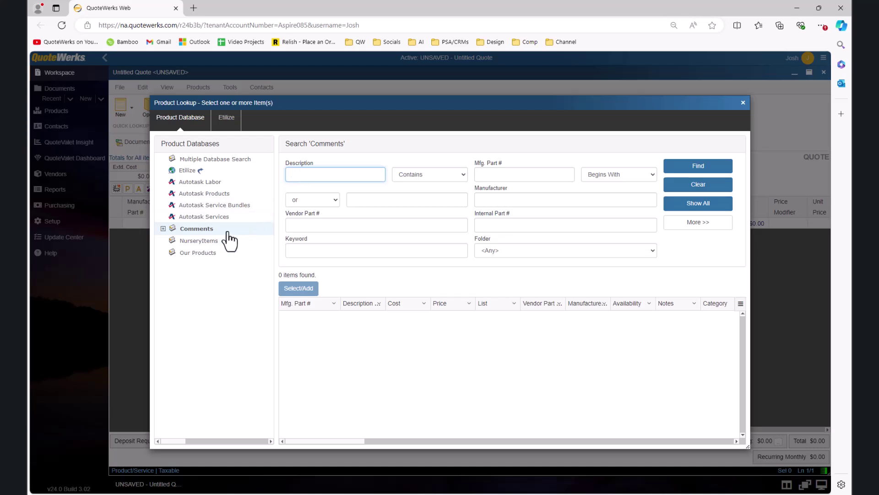
{"action": "left_click", "coordinate": [202, 255]}
{"action": "left_click", "coordinate": [316, 174]}
{"action": "type", "text": "plasma"}
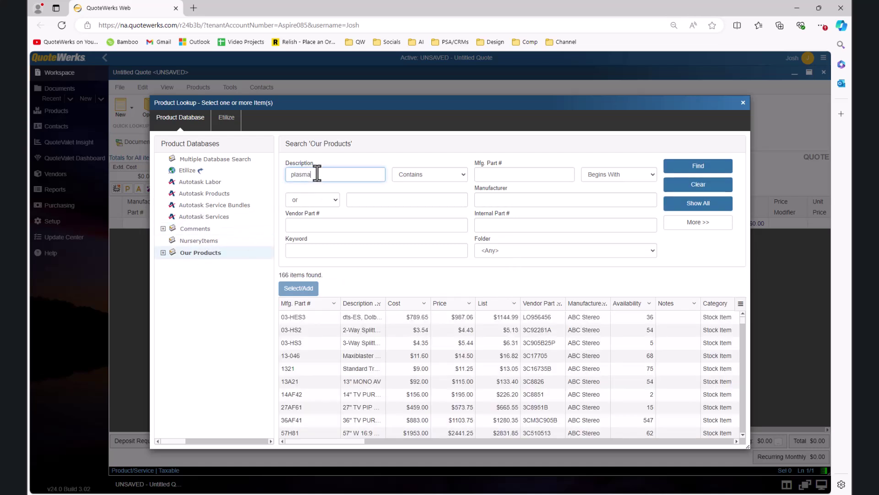
{"action": "key", "text": "Return"}
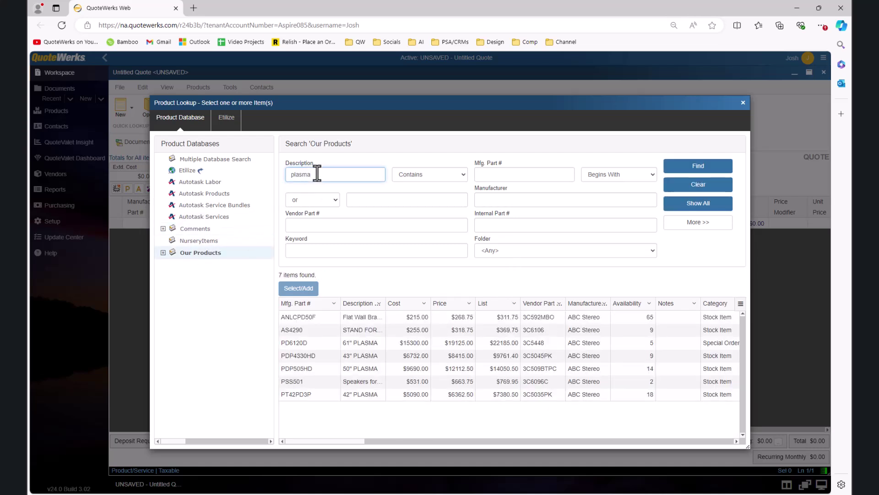
{"action": "left_click", "coordinate": [372, 322]}
{"action": "left_click", "coordinate": [367, 330], "text": "ctrl"}
{"action": "left_click", "coordinate": [373, 381], "text": "ctrl"}
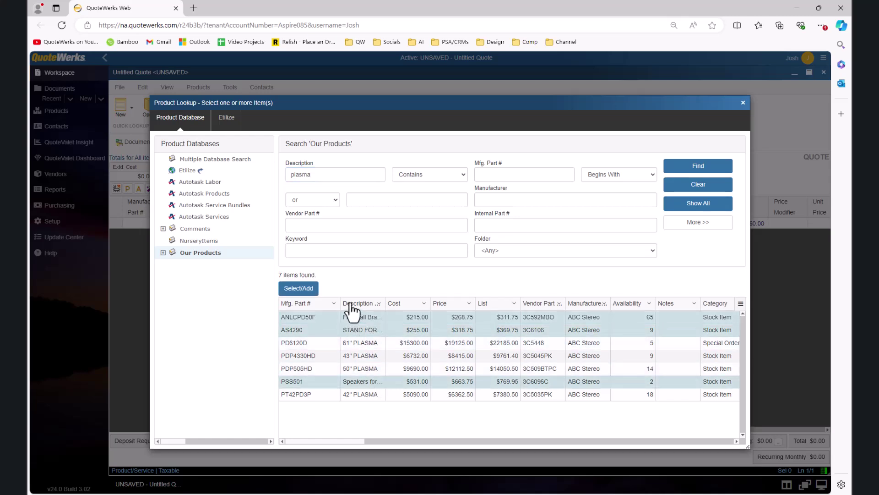
{"action": "left_click", "coordinate": [299, 288]}
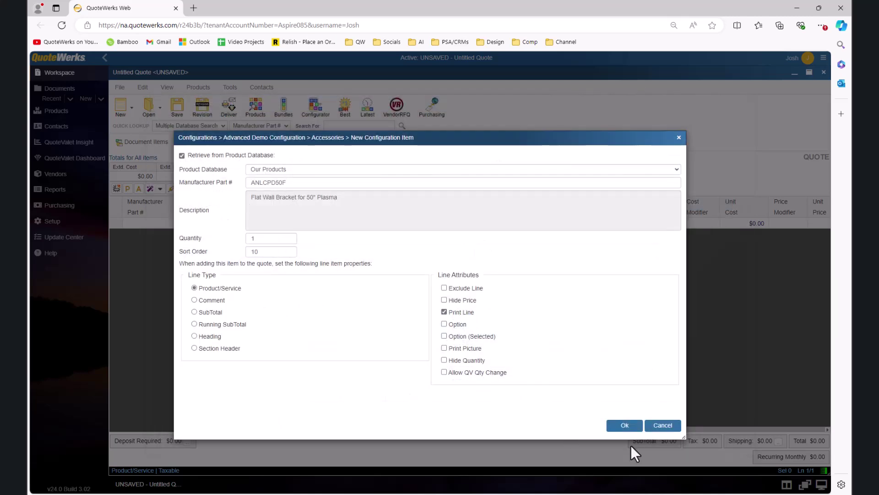
{"action": "left_click", "coordinate": [631, 431]}
{"action": "left_click", "coordinate": [632, 430]}
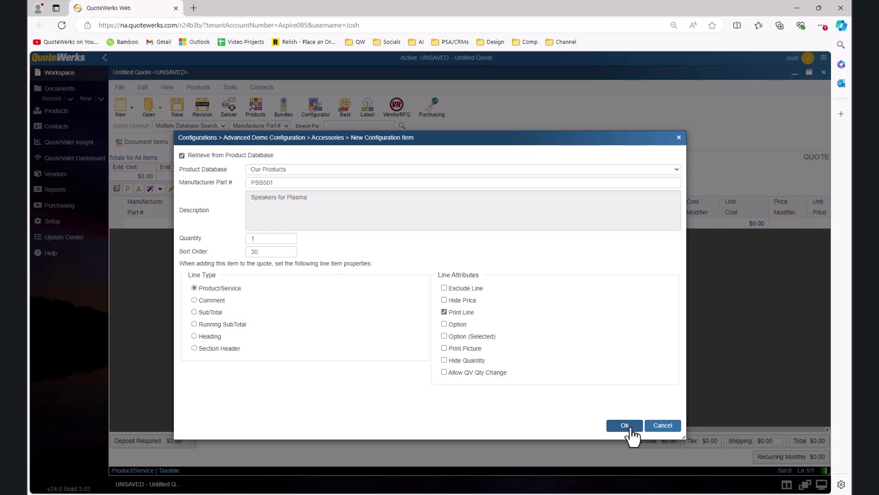
{"action": "left_click", "coordinate": [632, 429]}
{"action": "left_click", "coordinate": [621, 427]}
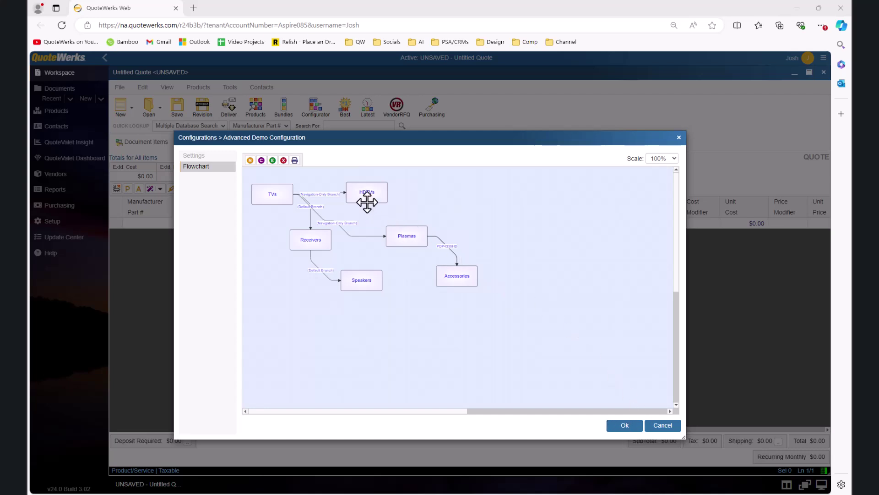
Step: Draw default branches from HDTVs, Plasmas and Accessories to Receivers
{"action": "left_click_drag", "start_coordinate": [367, 201], "coordinate": [306, 240]}
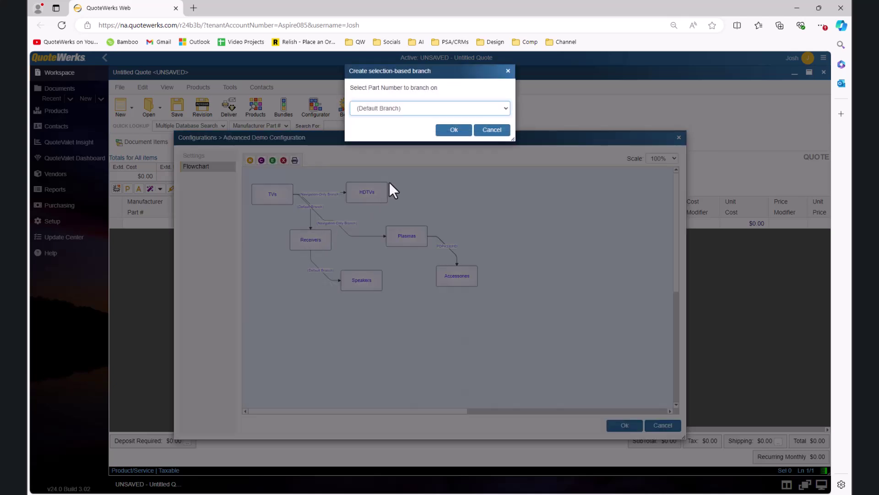
{"action": "left_click", "coordinate": [451, 134]}
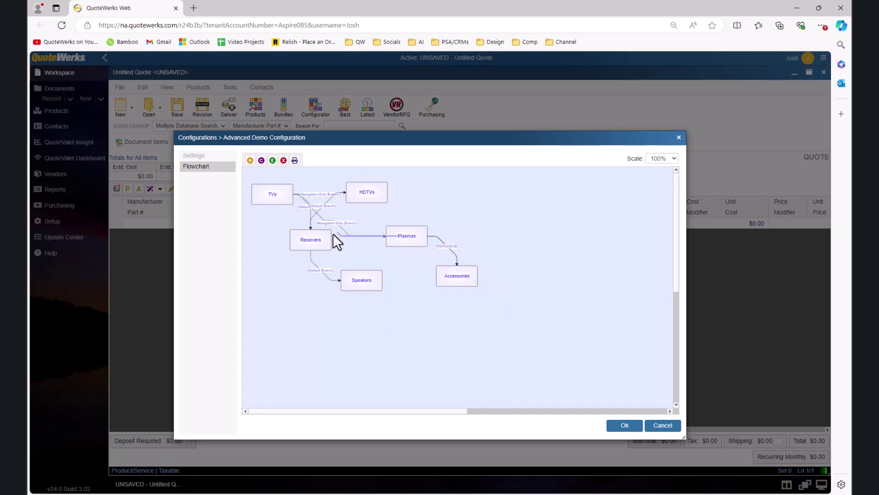
{"action": "left_click_drag", "start_coordinate": [308, 238], "coordinate": [390, 236]}
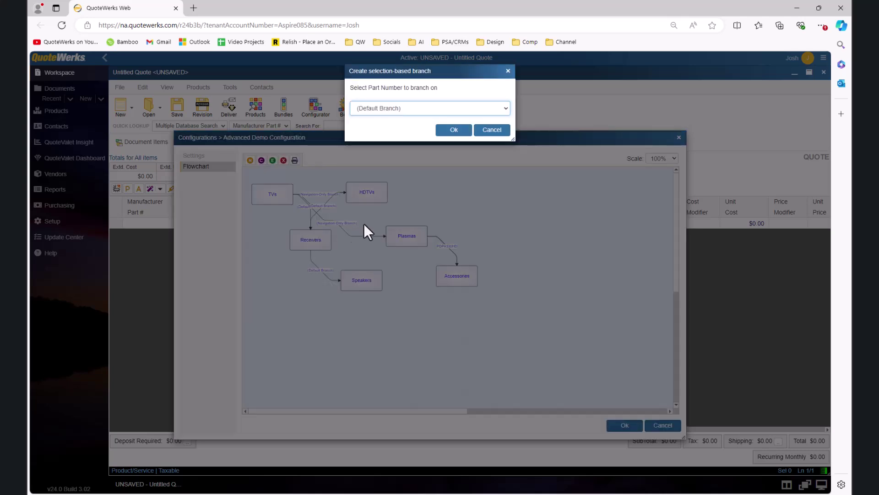
{"action": "left_click", "coordinate": [456, 131]}
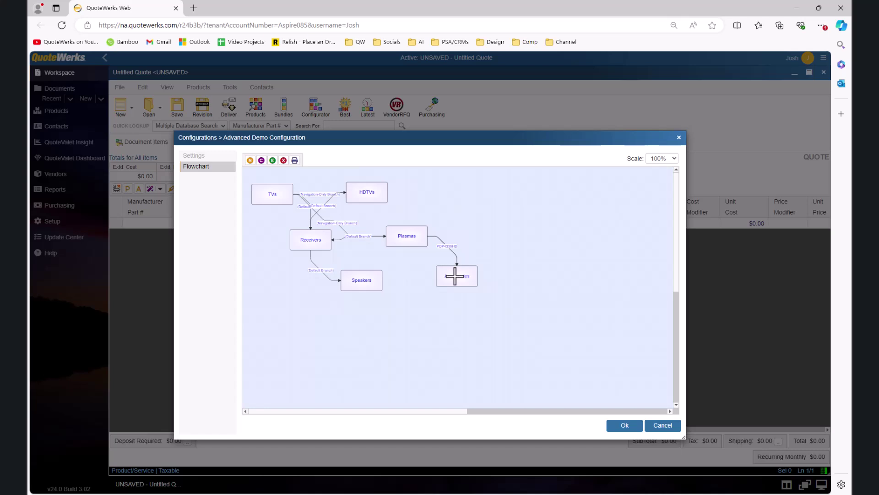
{"action": "left_click_drag", "start_coordinate": [455, 275], "coordinate": [312, 239]}
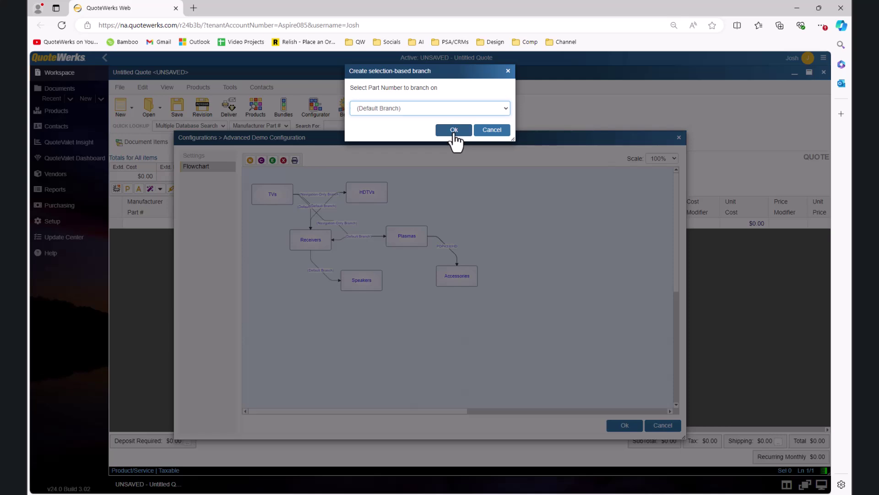
{"action": "left_click", "coordinate": [454, 130]}
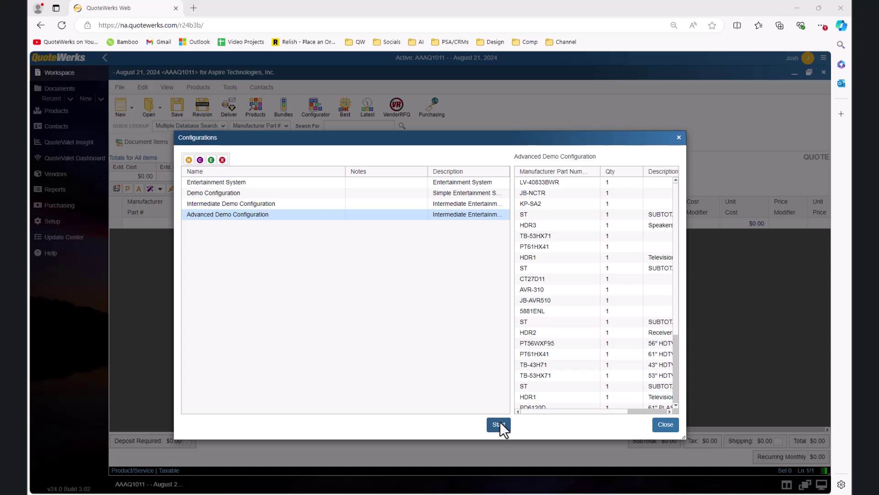
Step: Start the configuration and choose BRANCH to Plasmas in the TVs step
{"action": "left_click", "coordinate": [499, 424]}
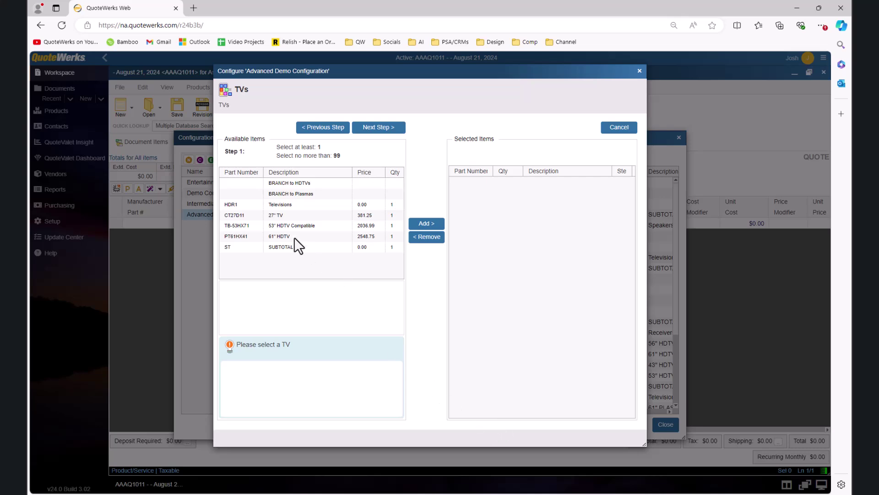
{"action": "left_click", "coordinate": [289, 195]}
{"action": "left_click", "coordinate": [422, 225]}
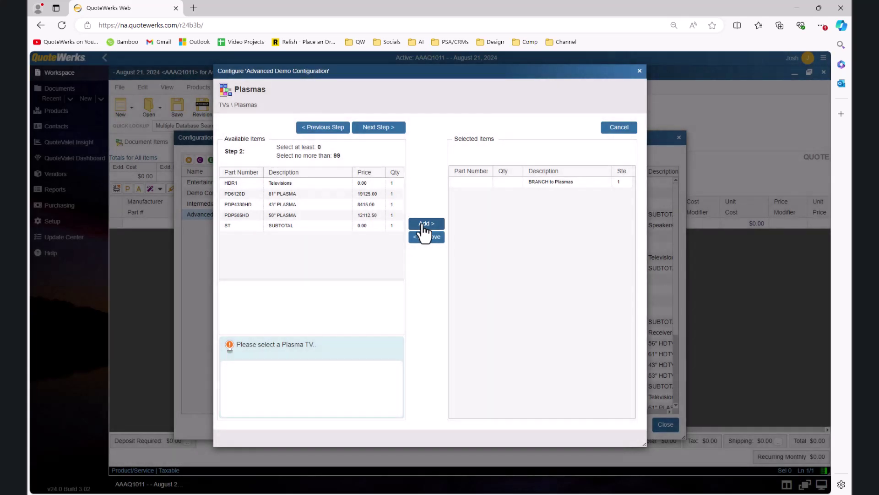
Step: In Plasmas, add the Televisions heading, the 50" PLASMA and a SUBTOTAL
{"action": "left_click", "coordinate": [300, 183]}
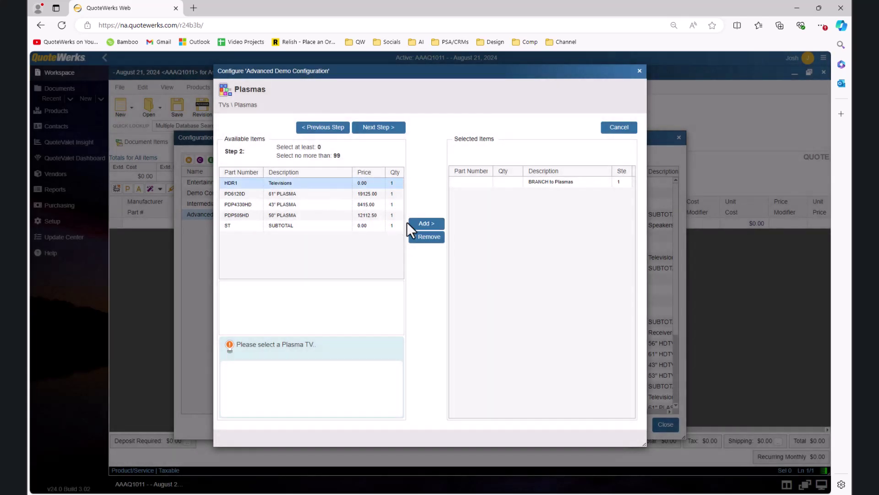
{"action": "left_click", "coordinate": [425, 224]}
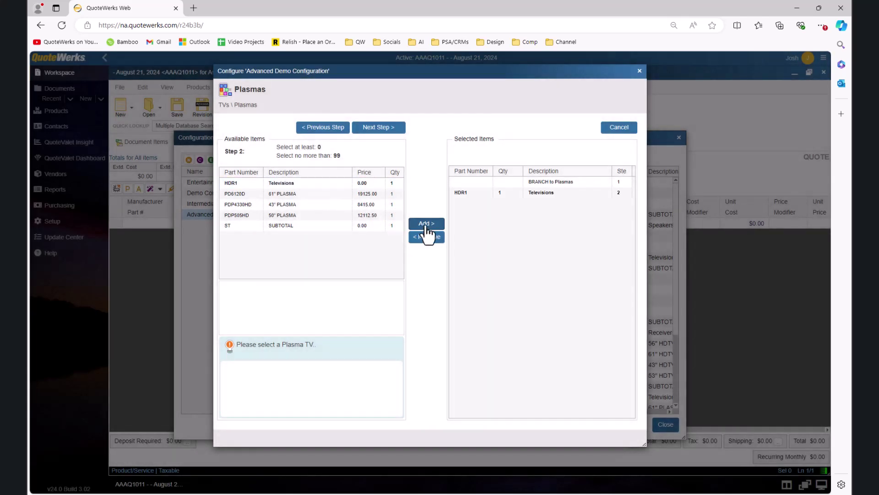
{"action": "left_click", "coordinate": [287, 213]}
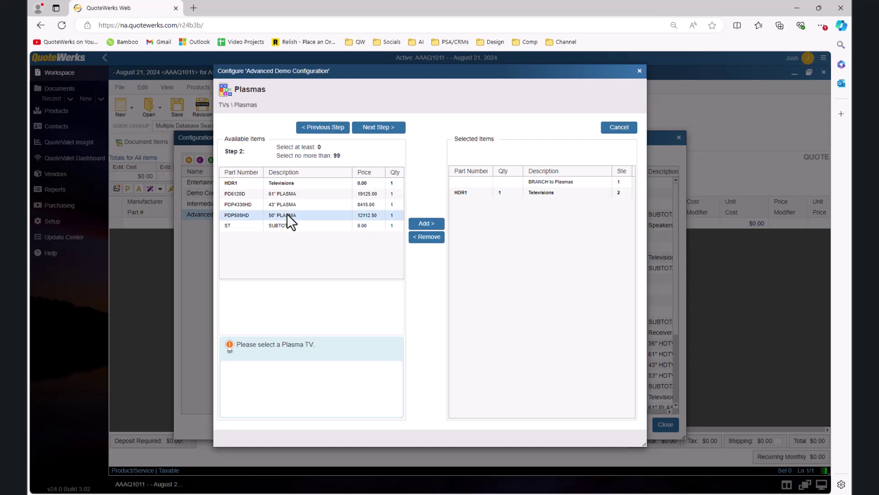
{"action": "left_click", "coordinate": [427, 225]}
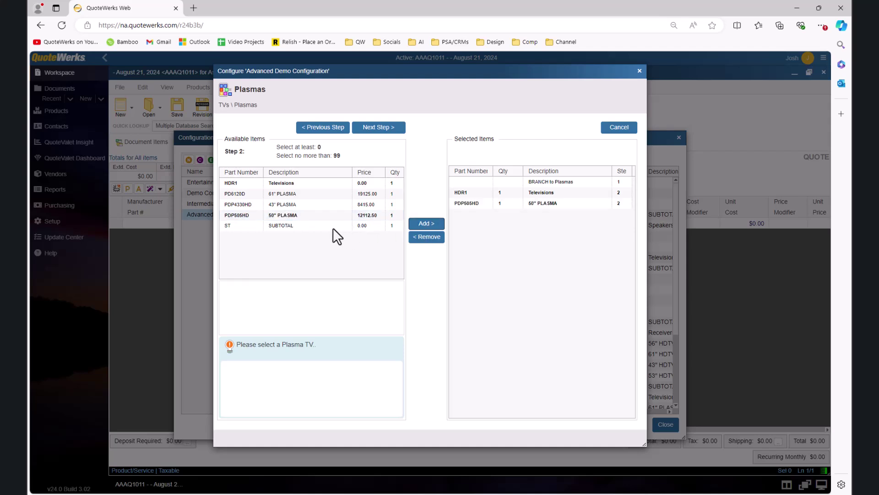
{"action": "left_click", "coordinate": [379, 227]}
{"action": "left_click", "coordinate": [417, 224]}
Step: On the Accessories step, add the Accessories heading, Speakers for Plasma and a SUBTOTAL
{"action": "left_click", "coordinate": [373, 128]}
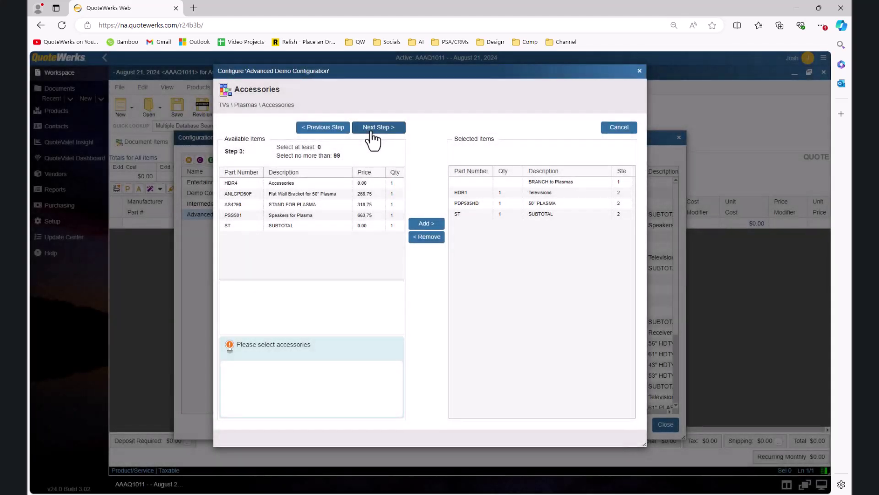
{"action": "left_click", "coordinate": [306, 184]}
{"action": "left_click", "coordinate": [424, 225]}
{"action": "left_click", "coordinate": [333, 215]}
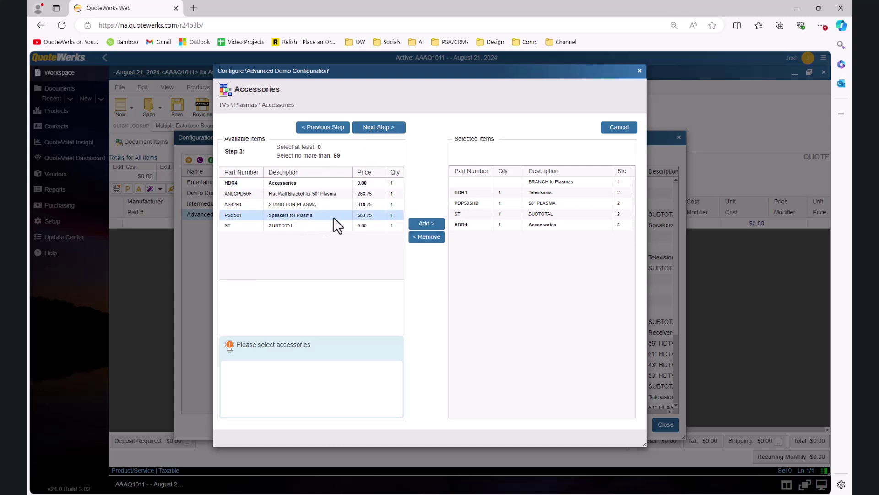
{"action": "left_click", "coordinate": [421, 224]}
{"action": "left_click", "coordinate": [302, 225]}
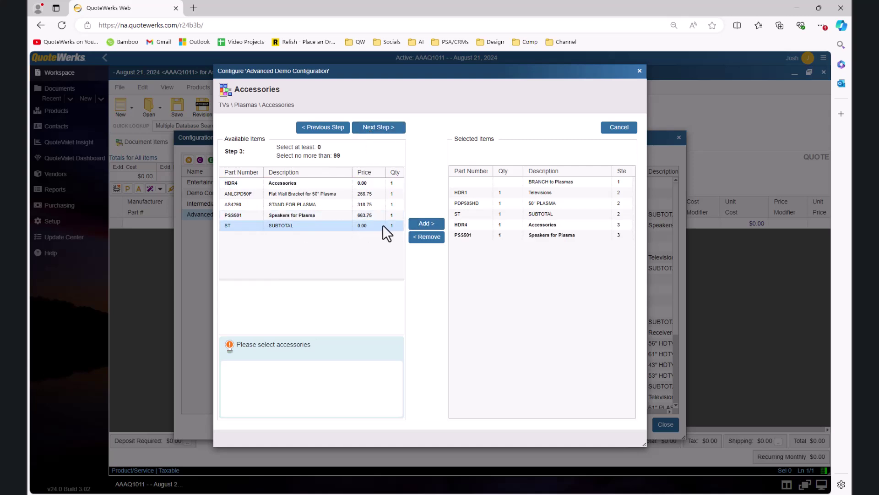
{"action": "left_click", "coordinate": [420, 224]}
Step: On the Receivers step, add the Receivers heading, the Denon Receiver and a SUBTOTAL
{"action": "left_click", "coordinate": [388, 128]}
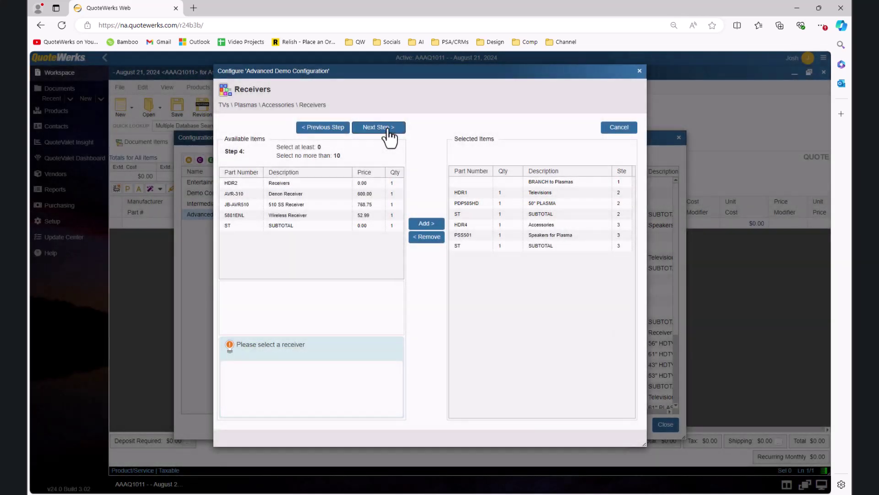
{"action": "left_click", "coordinate": [314, 183]}
{"action": "left_click", "coordinate": [430, 224]}
{"action": "left_click", "coordinate": [293, 194]}
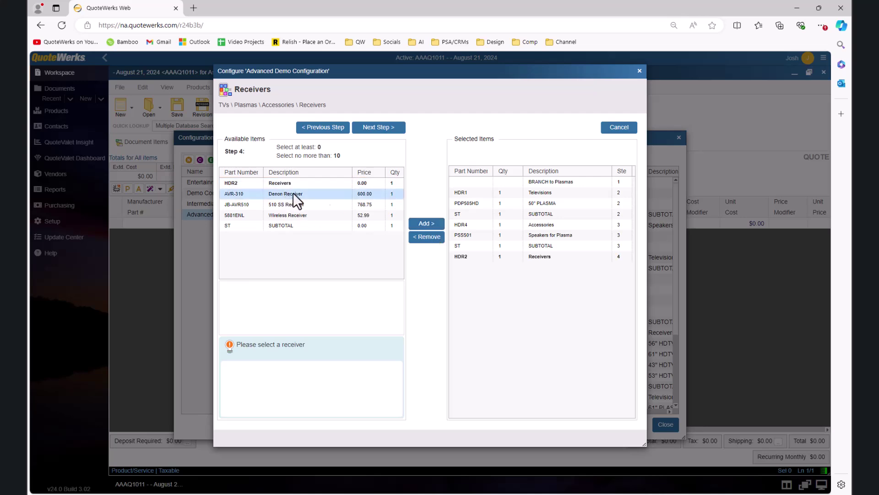
{"action": "left_click", "coordinate": [425, 224]}
{"action": "left_click", "coordinate": [318, 225]}
{"action": "left_click", "coordinate": [425, 223]}
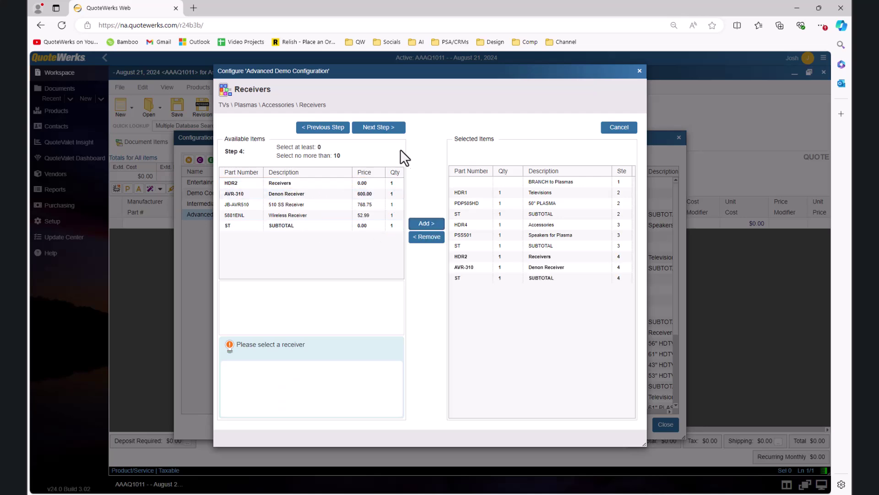
Step: On the Speakers step, add the Speakers heading, red speaker snap-in jack and SUBTOTAL, then finish
{"action": "left_click", "coordinate": [392, 132]}
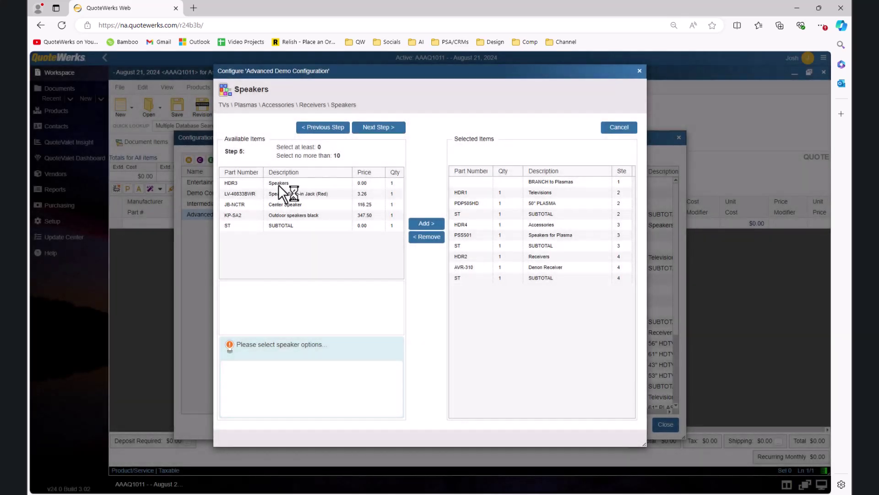
{"action": "left_click", "coordinate": [278, 184]}
{"action": "left_click", "coordinate": [424, 224]}
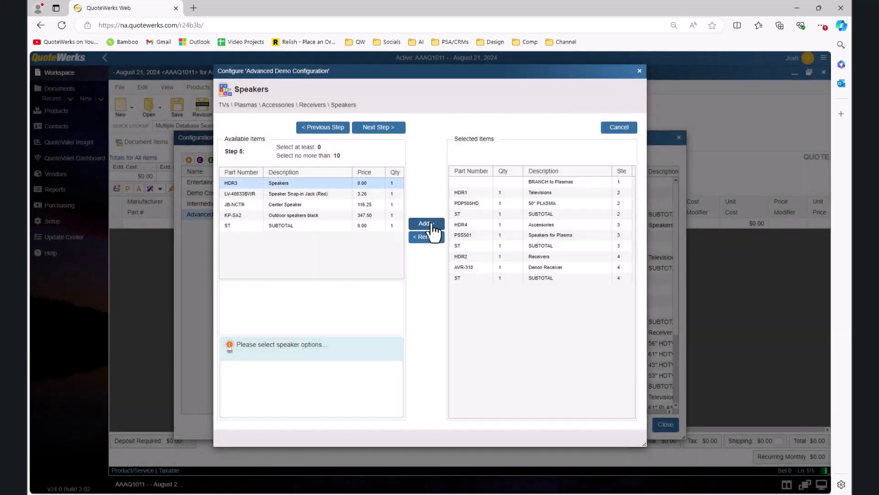
{"action": "left_click", "coordinate": [301, 195]}
{"action": "left_click", "coordinate": [422, 224]}
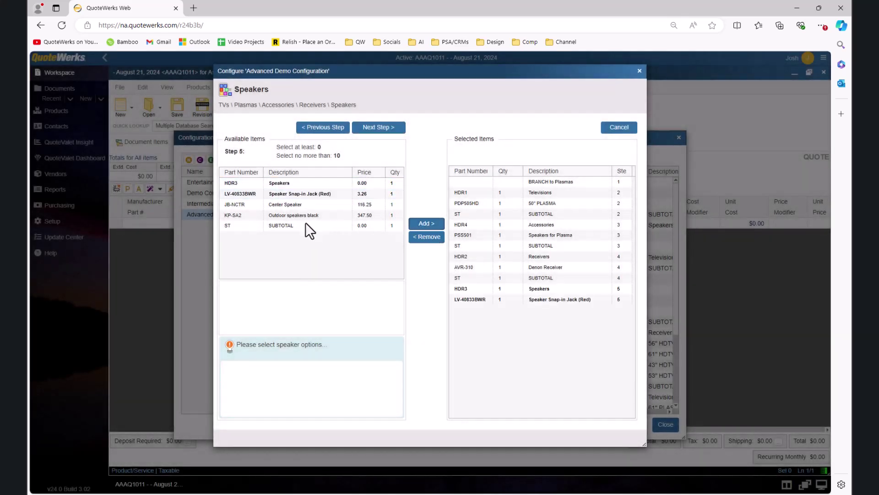
{"action": "left_click", "coordinate": [339, 226]}
{"action": "left_click", "coordinate": [421, 225]}
{"action": "left_click", "coordinate": [381, 129]}
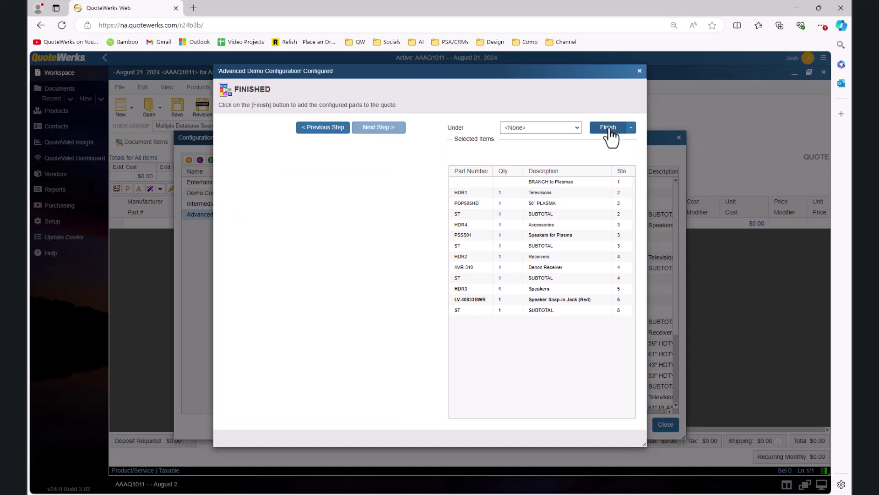
Step: Finish the configuration with quantity 1 so its items are added to the quote
{"action": "left_click", "coordinate": [610, 133]}
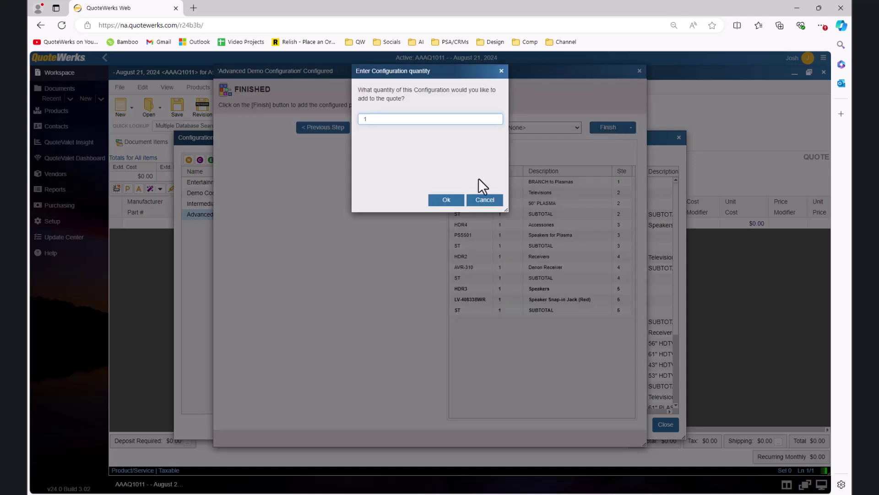
{"action": "left_click", "coordinate": [458, 200]}
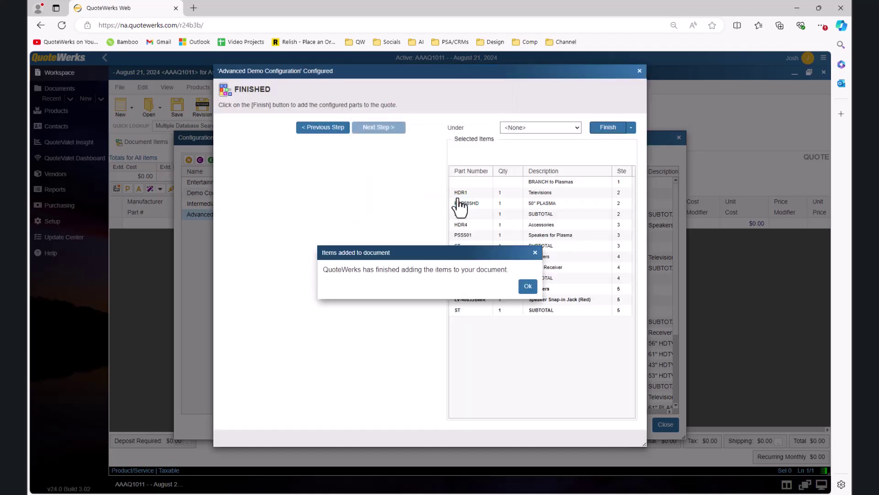
{"action": "left_click", "coordinate": [528, 286]}
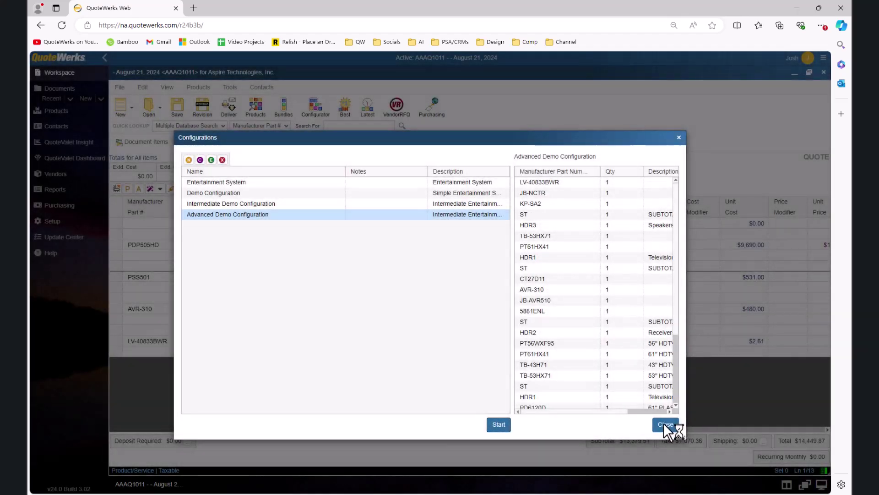
{"action": "left_click", "coordinate": [663, 422]}
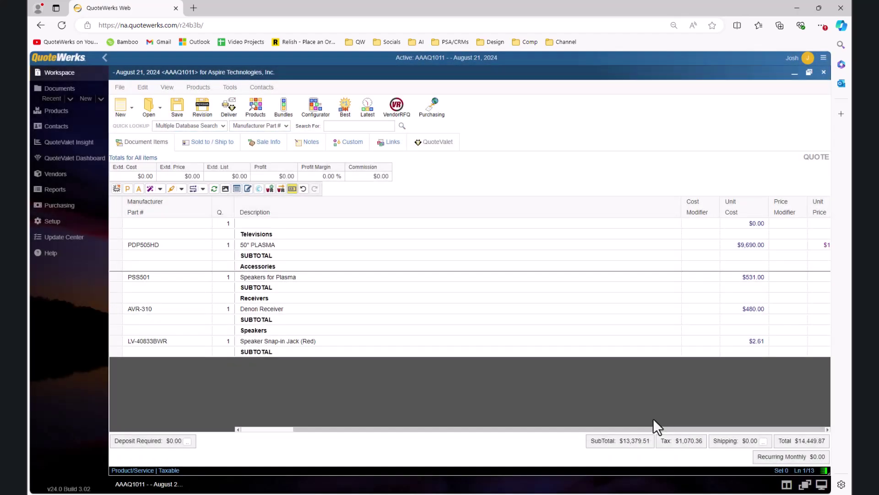
Step: Delete the blank first line of the quote
{"action": "right_click", "coordinate": [120, 225]}
{"action": "mouse_move", "coordinate": [164, 369]}
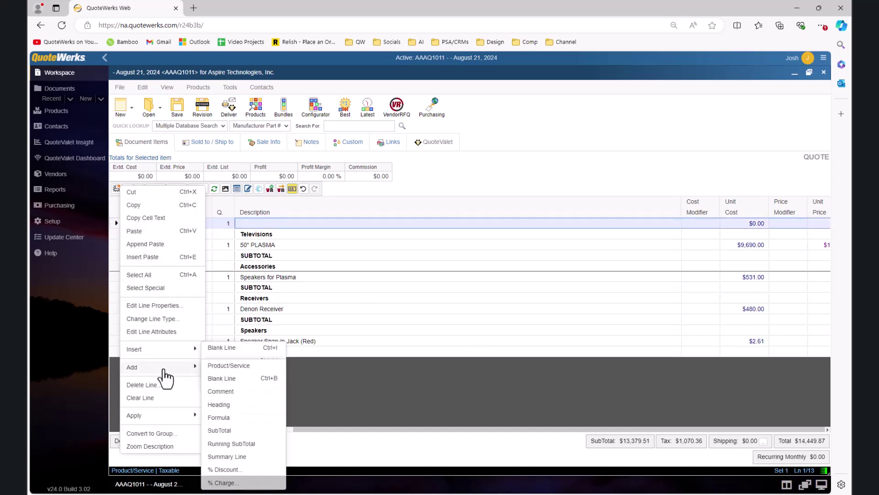
{"action": "left_click", "coordinate": [157, 386]}
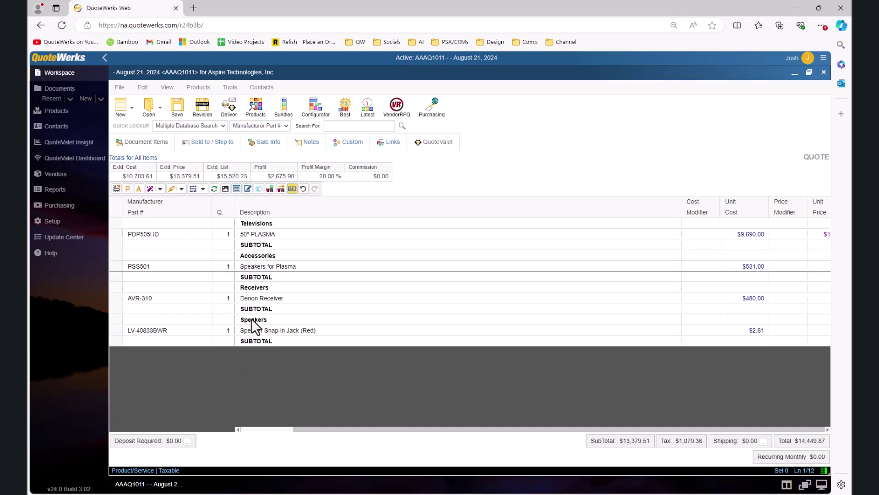
Step: Save the quote and preview it for printing in the Quote (Galaxy w/Cover) layout
{"action": "left_click", "coordinate": [229, 110]}
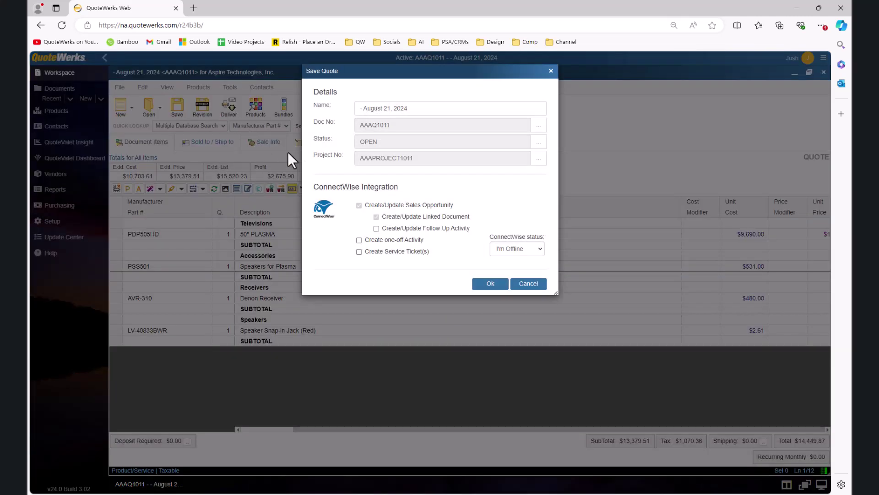
{"action": "left_click", "coordinate": [490, 284]}
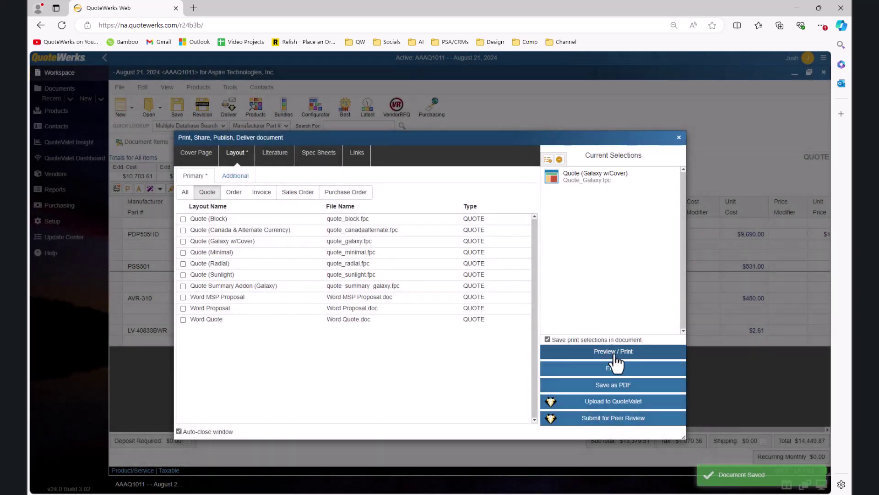
{"action": "left_click", "coordinate": [612, 352]}
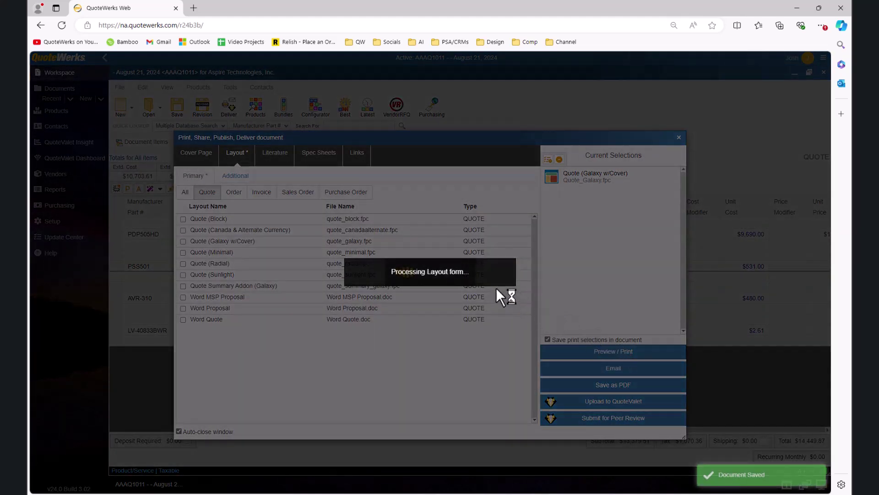